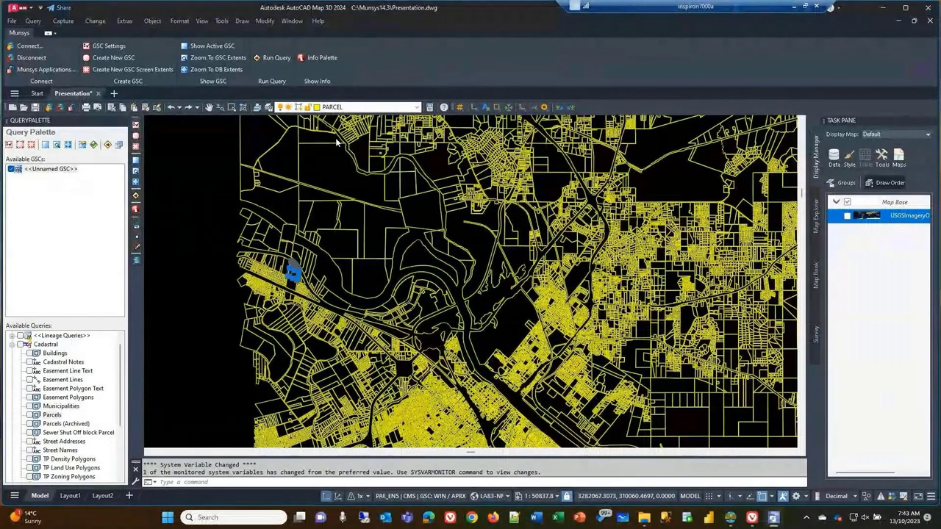
- Open the program options and set <<Unnamed Profile>> as the current profile to load the Map Classic Workspace
right_click(372, 481)
key("Escape")
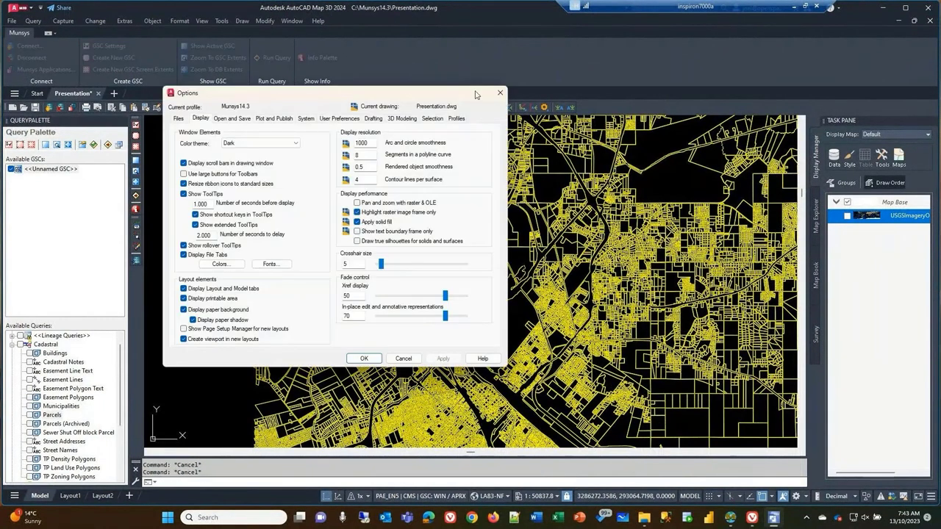
left_click(456, 119)
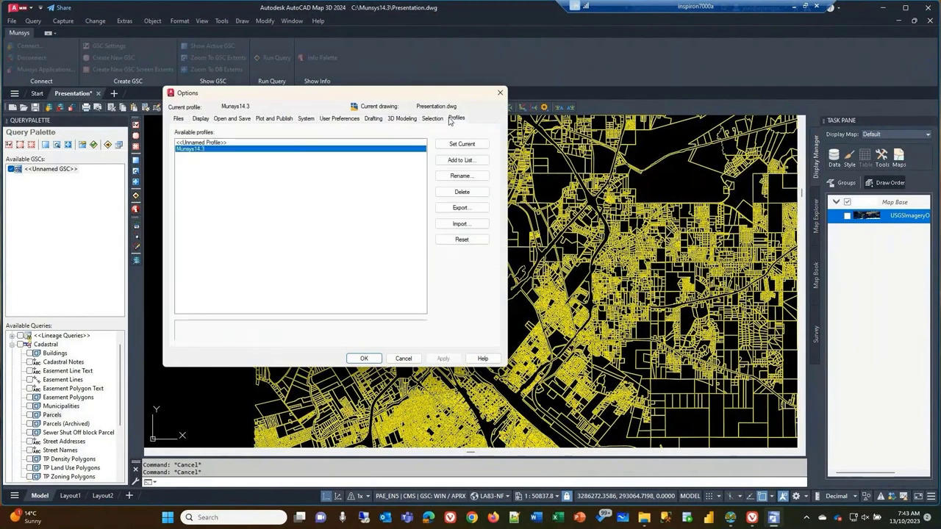
left_click(208, 143)
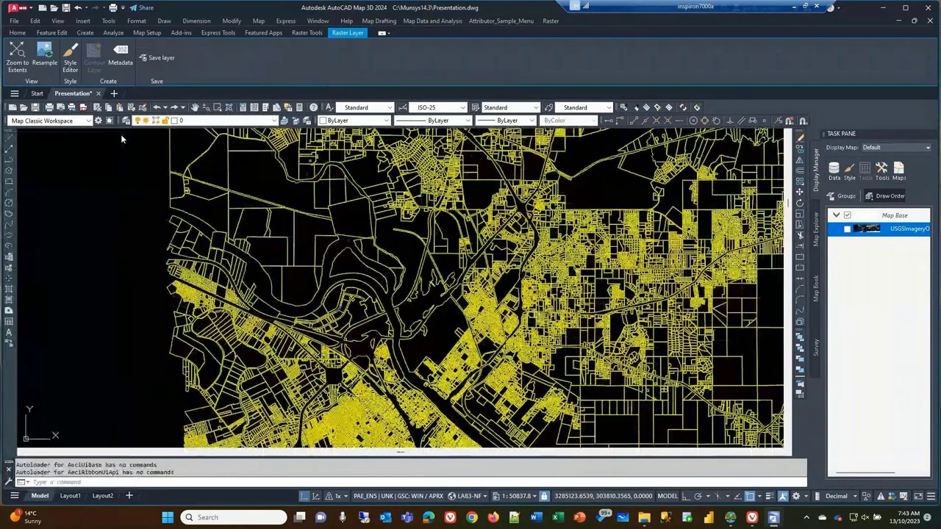
- Look through the home and feature editing tools and the formatting and modifying commands of the classic workspace
left_click(122, 135)
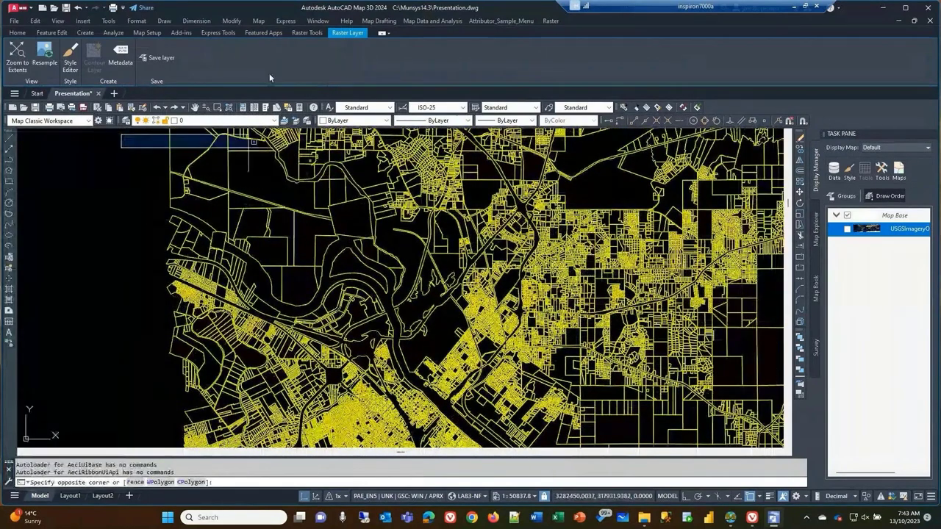
left_click(17, 33)
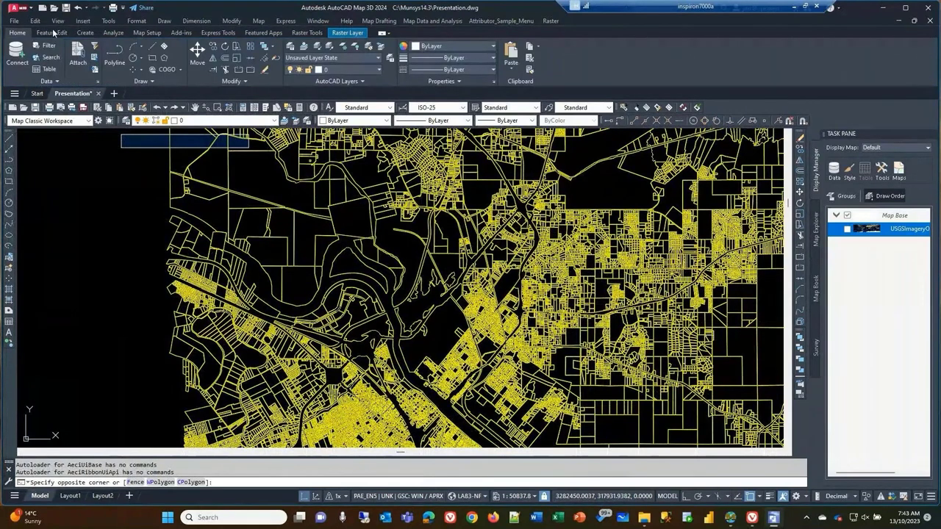
left_click(51, 33)
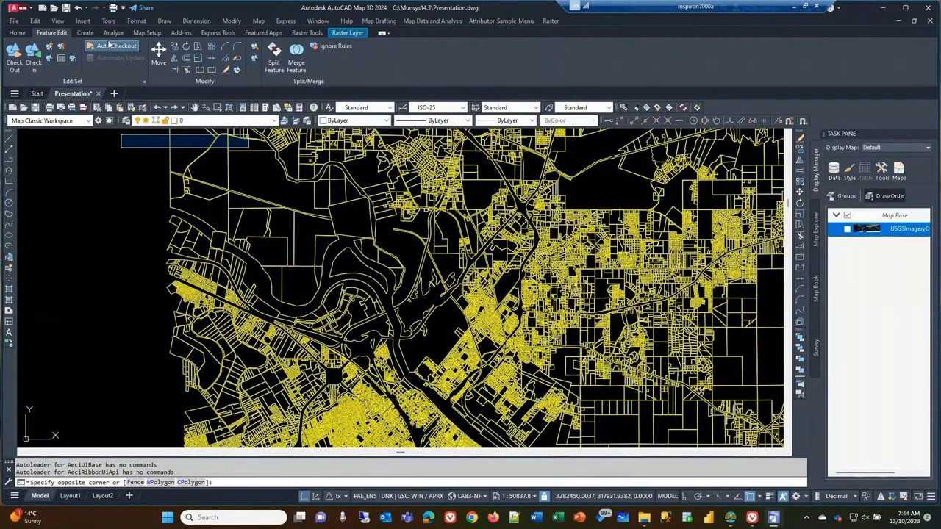
left_click(10, 68)
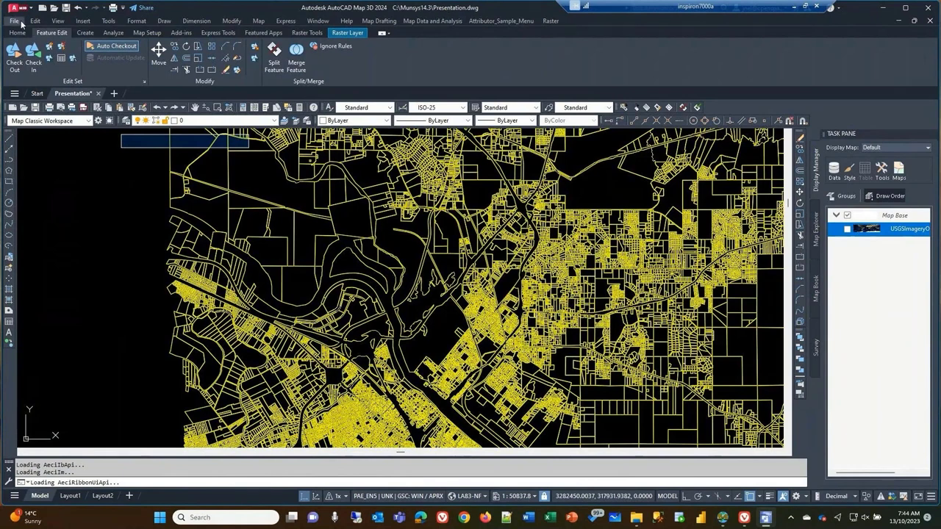
left_click(86, 21)
left_click(108, 21)
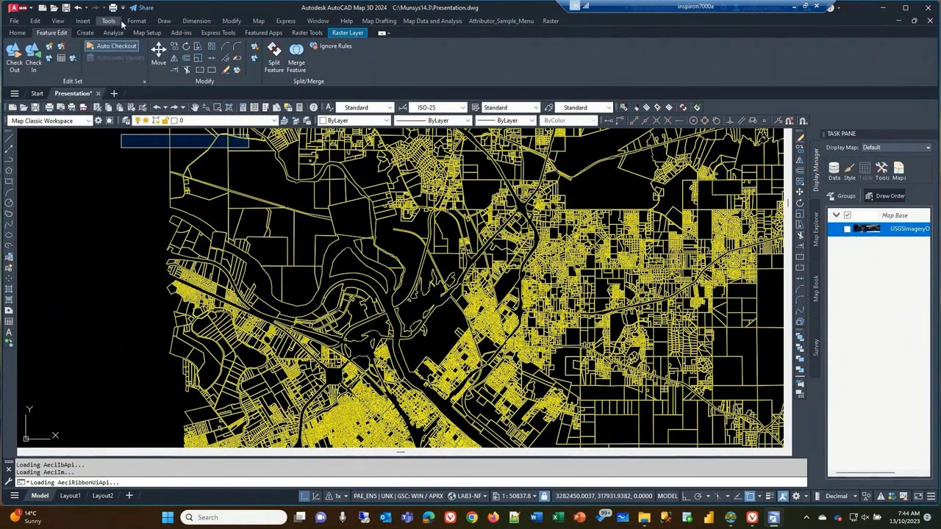
mouse_move(138, 20)
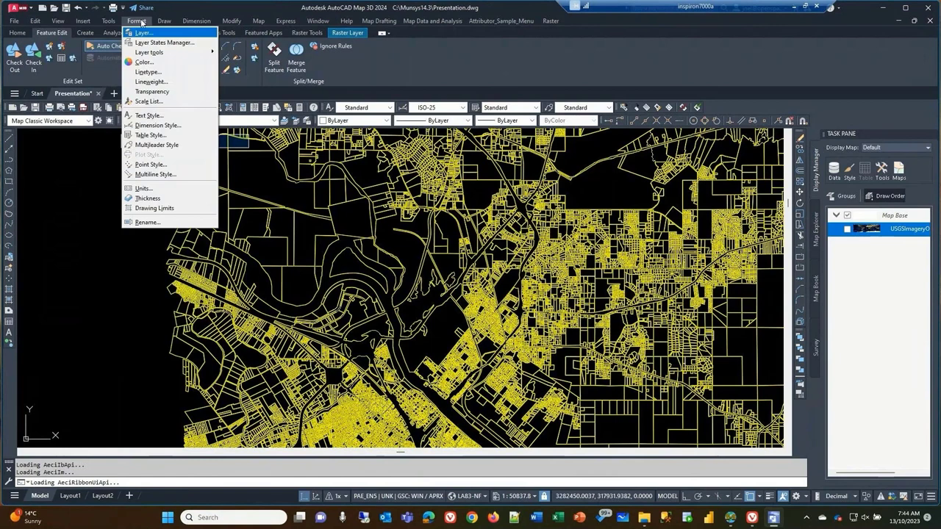
mouse_move(252, 23)
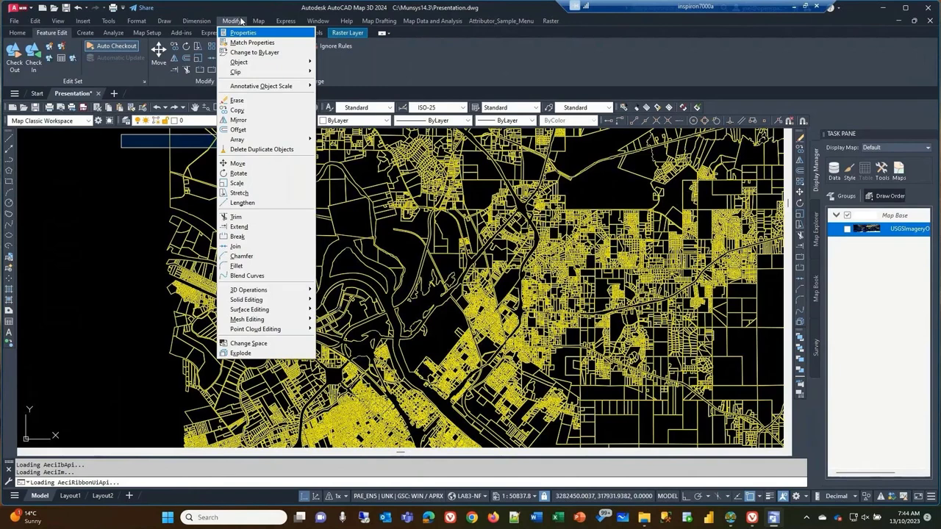
left_click(388, 67)
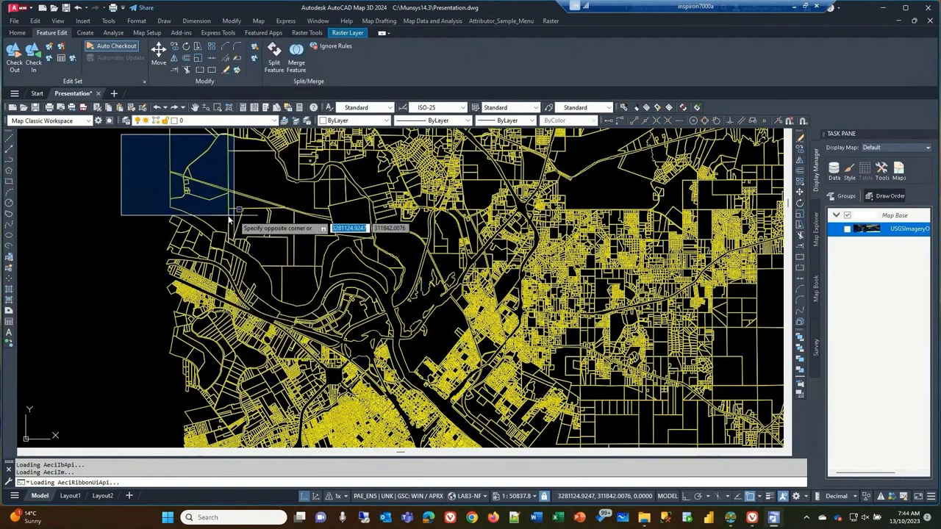
key("Escape")
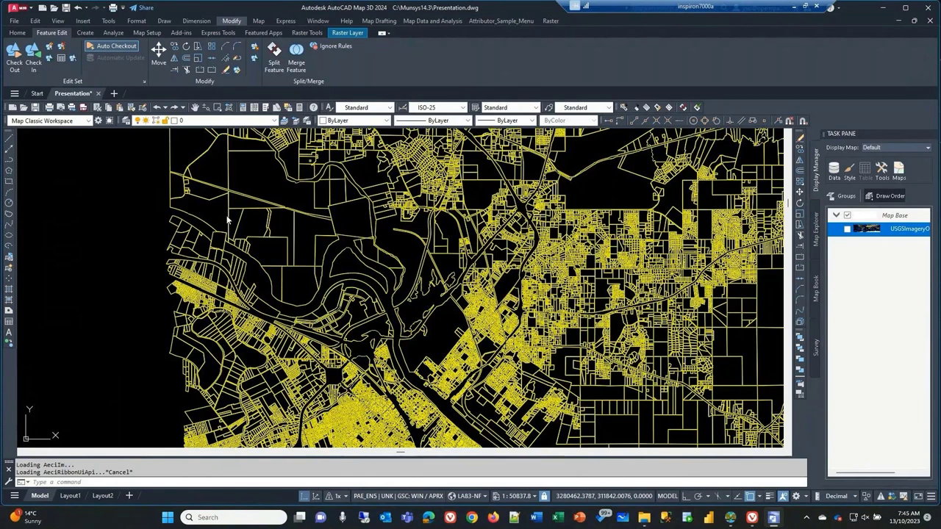
- Examine the raster image commands, the map data and analysis commands, and the map drafting query and cleanup commands
left_click(551, 22)
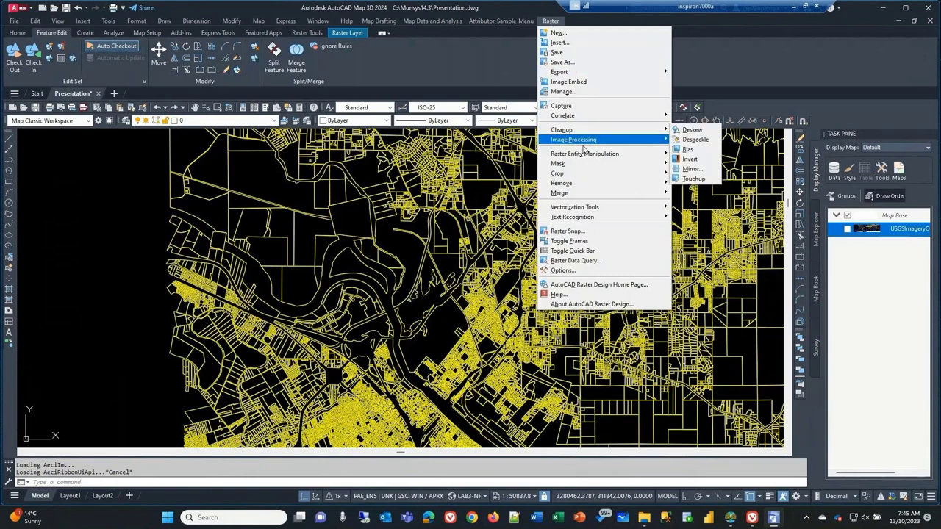
mouse_move(589, 155)
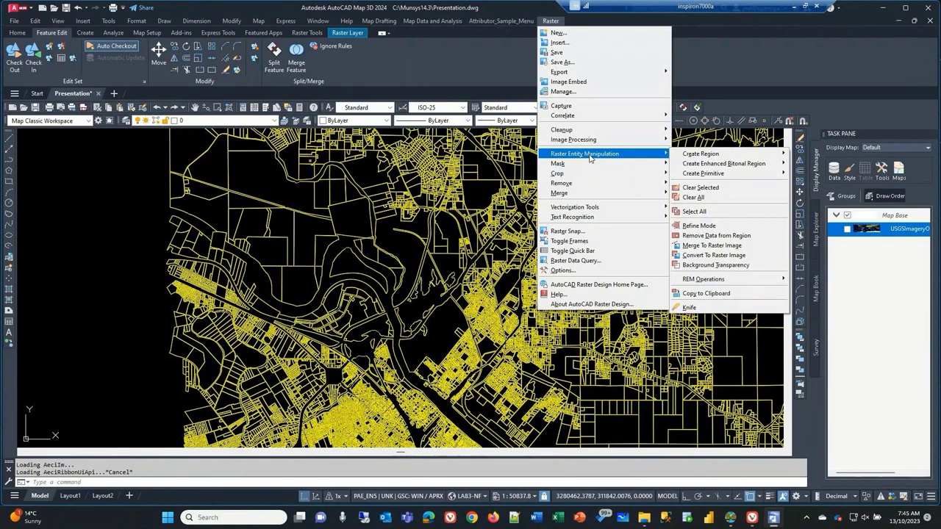
left_click(738, 51)
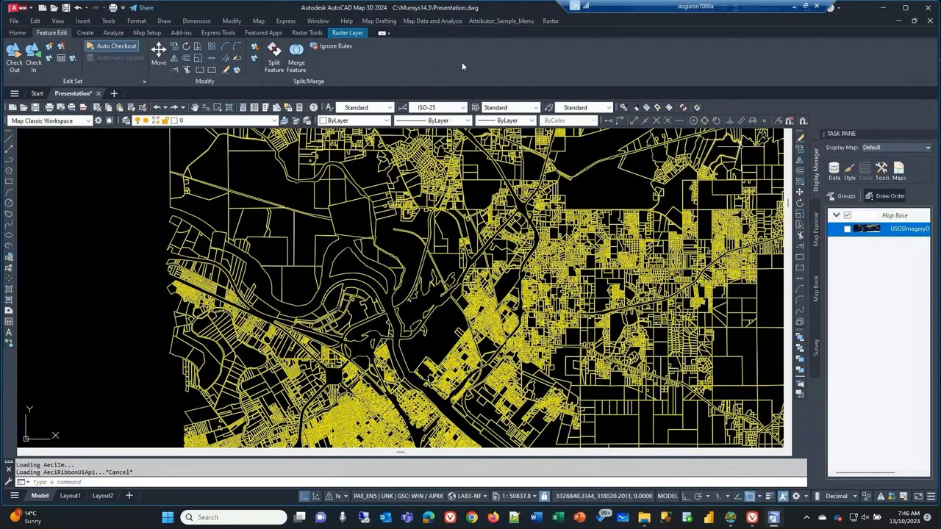
left_click(380, 21)
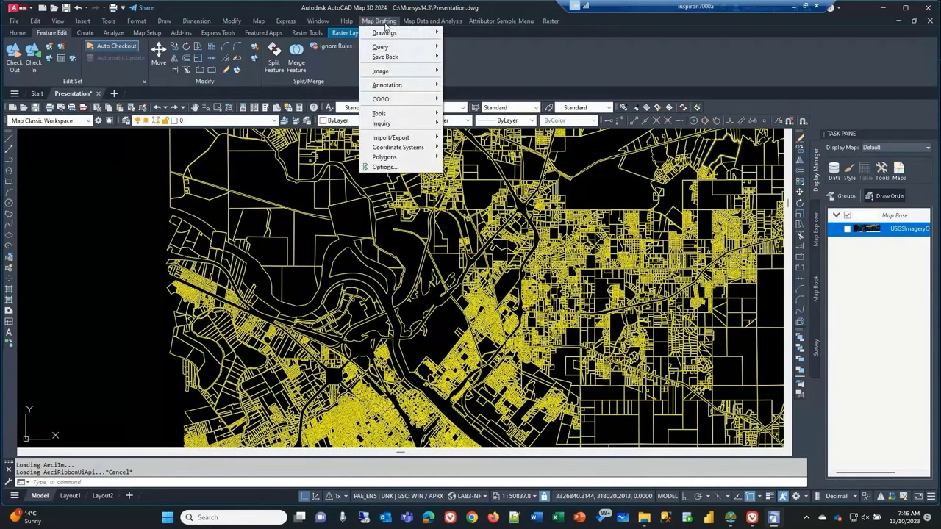
mouse_move(421, 25)
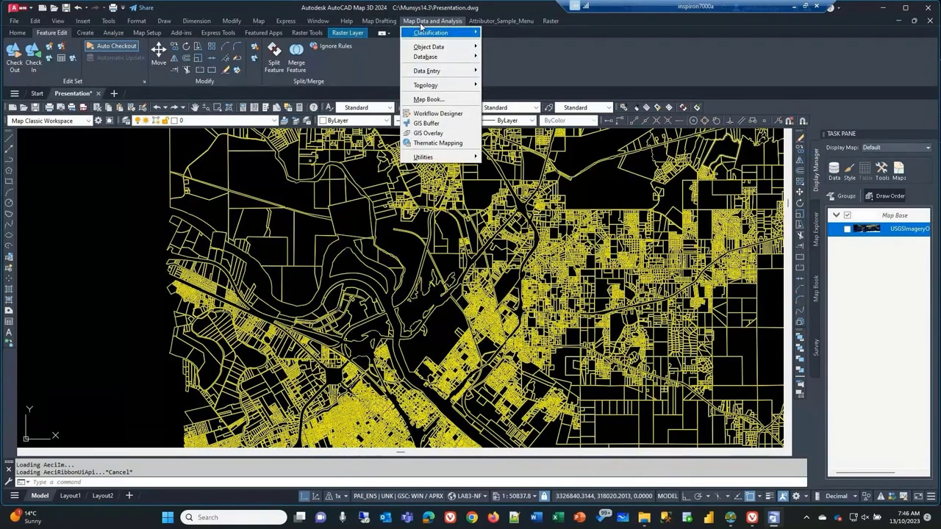
mouse_move(374, 23)
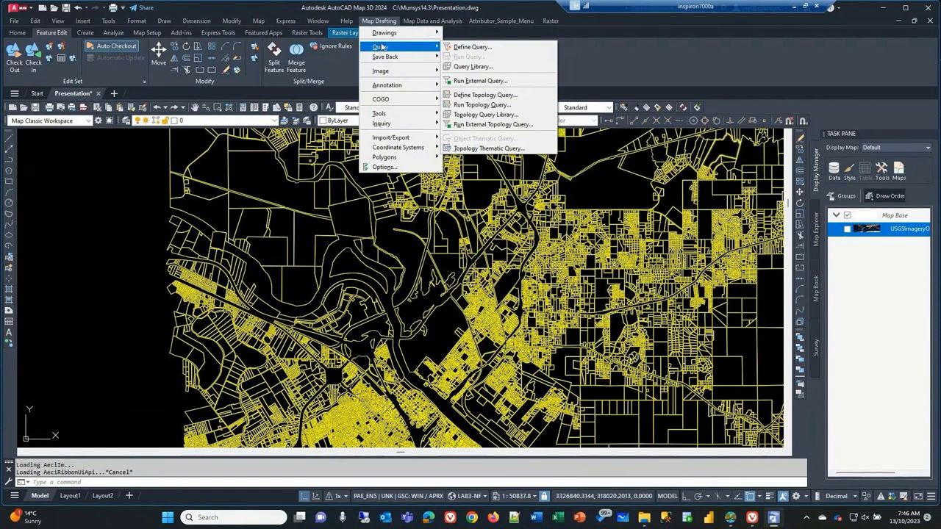
mouse_move(390, 71)
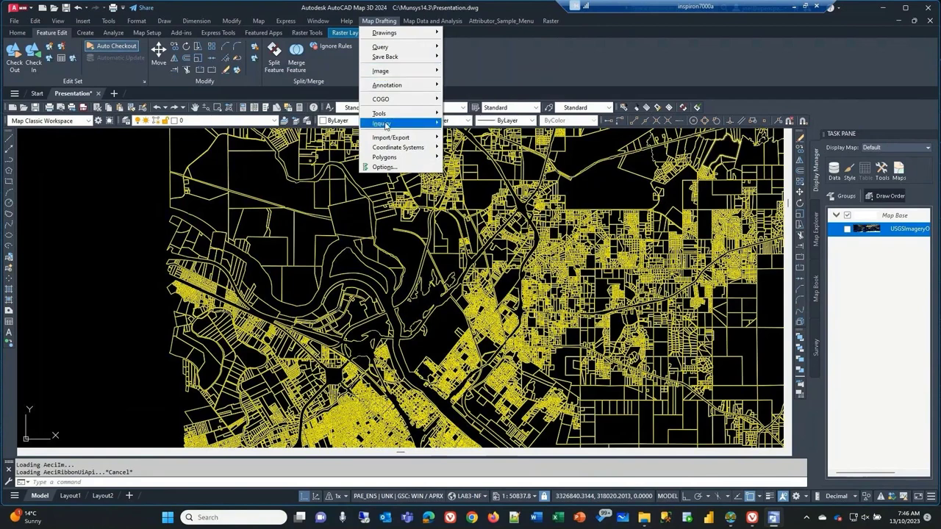
mouse_move(390, 116)
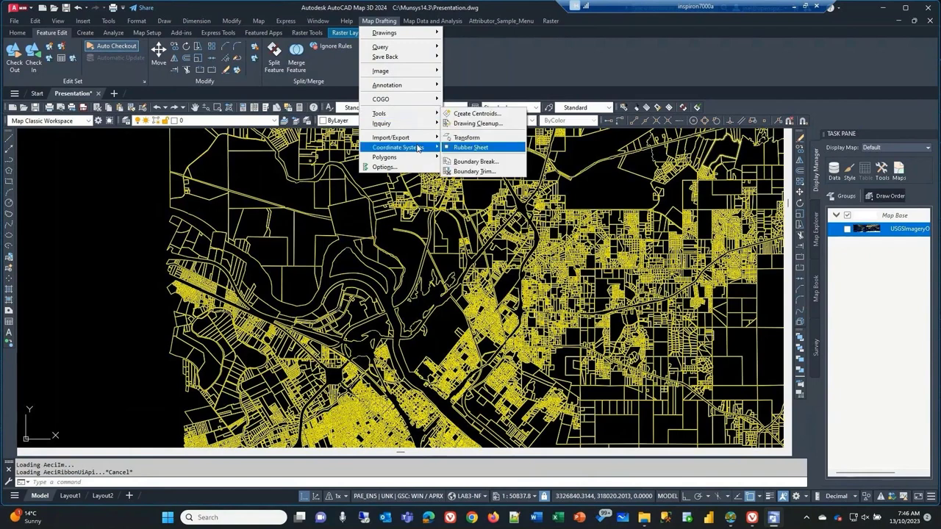
- Open the global coordinate system assignment and filter the list to the USA, Louisiana category
mouse_move(396, 145)
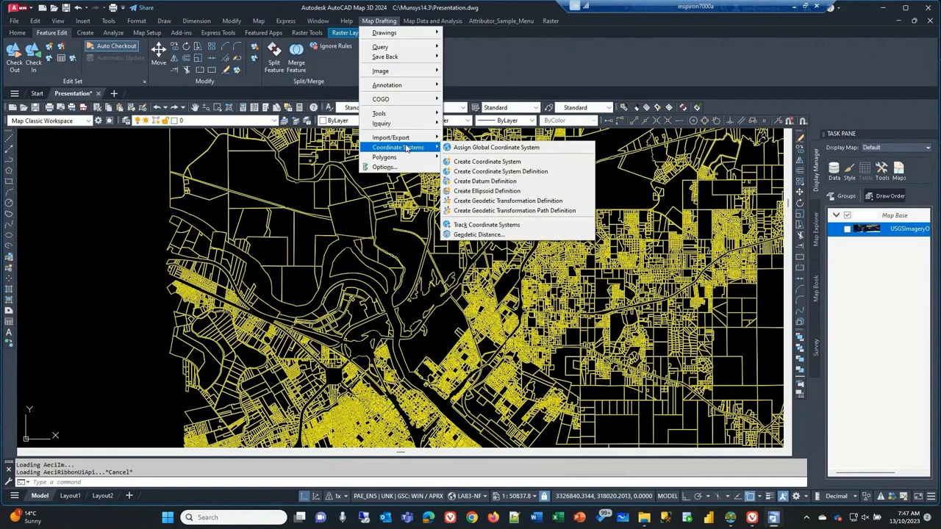
left_click(401, 221)
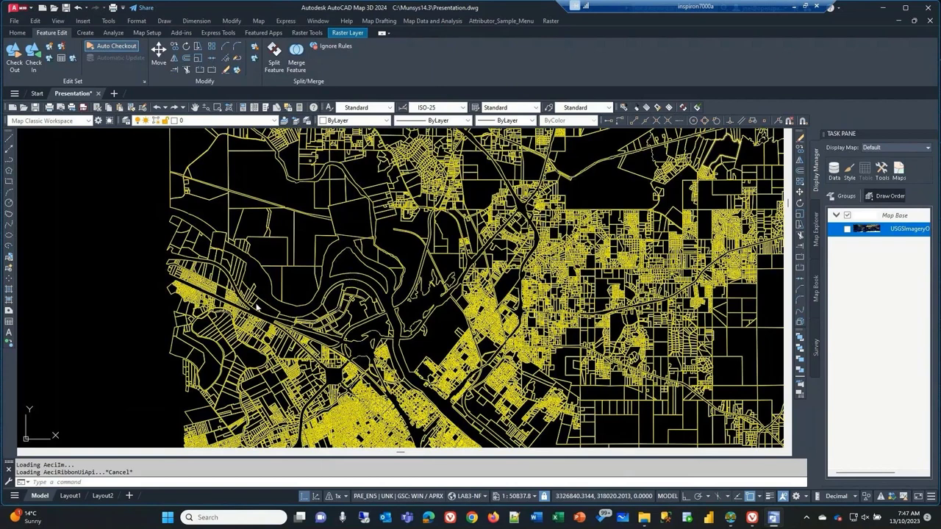
key("alt+Tab")
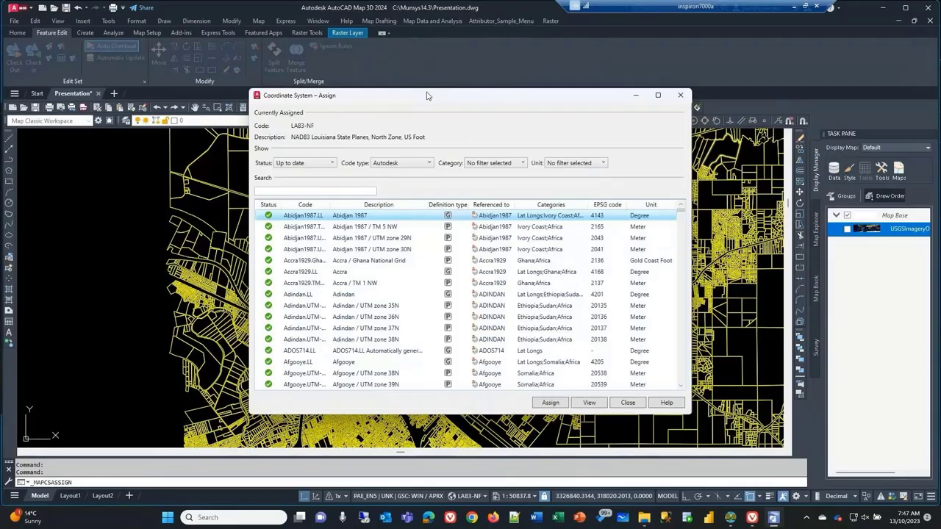
left_click_drag(427, 96, 403, 93)
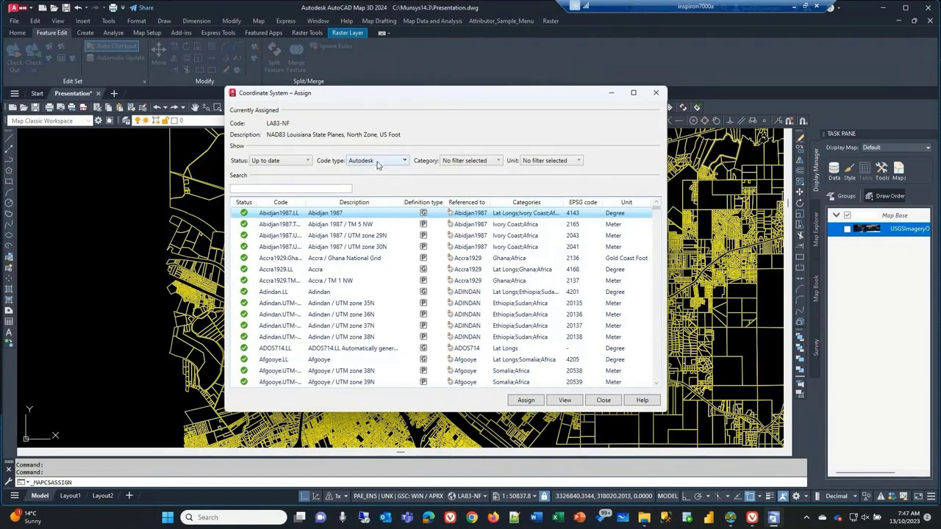
left_click(473, 160)
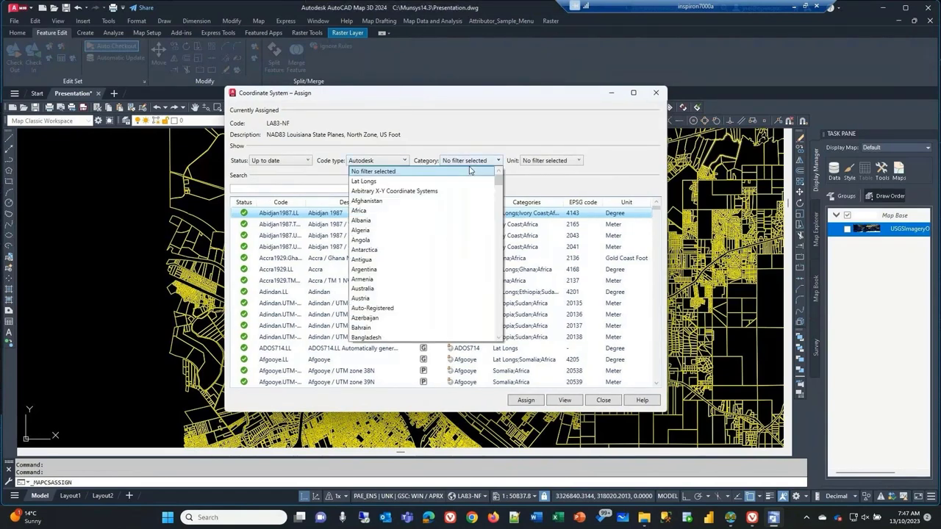
left_click(376, 182)
left_click(478, 162)
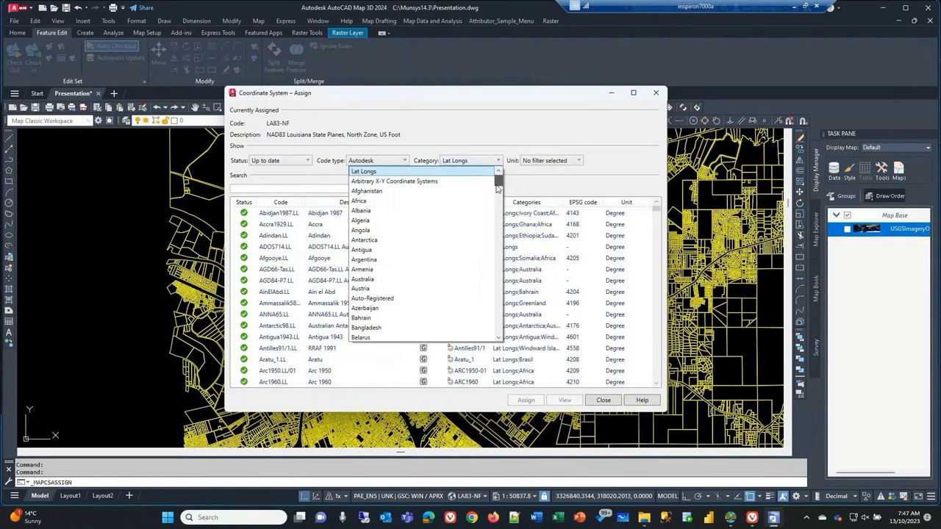
left_click_drag(498, 179, 493, 303)
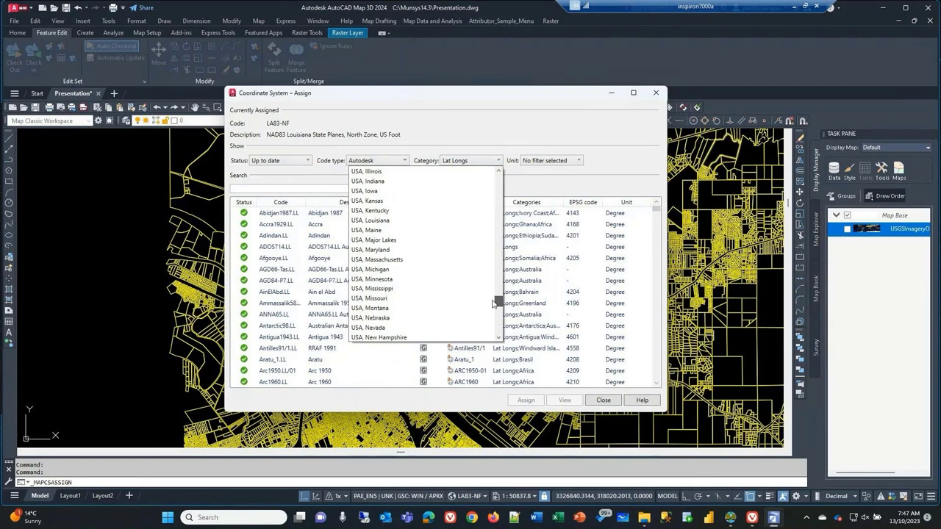
left_click(384, 221)
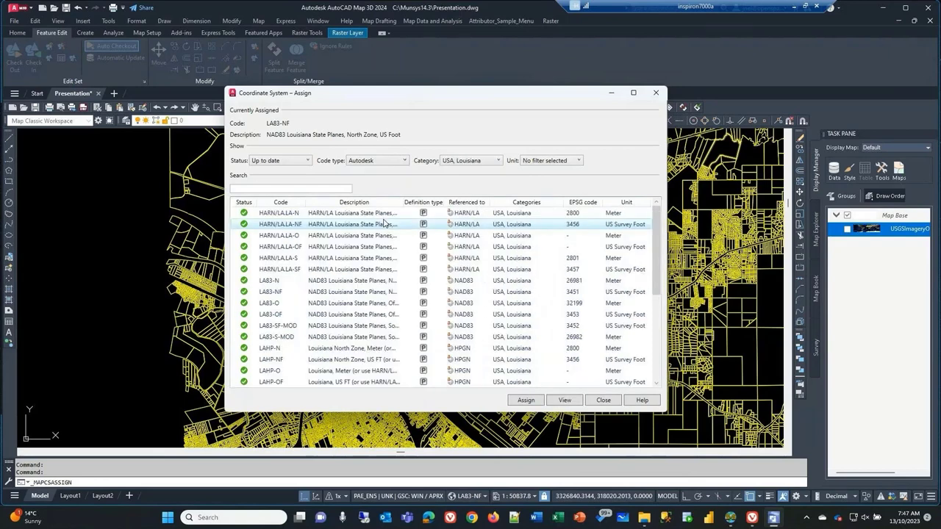
- Look through the Louisiana coordinate systems with their EPSG codes and units, and close the list without assigning one
left_click_drag(658, 239, 661, 331)
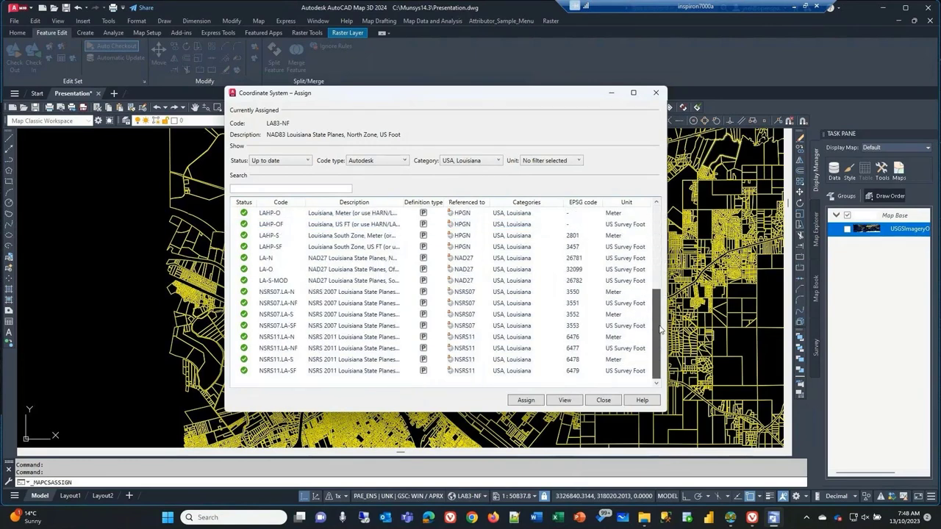
left_click_drag(660, 322, 659, 245)
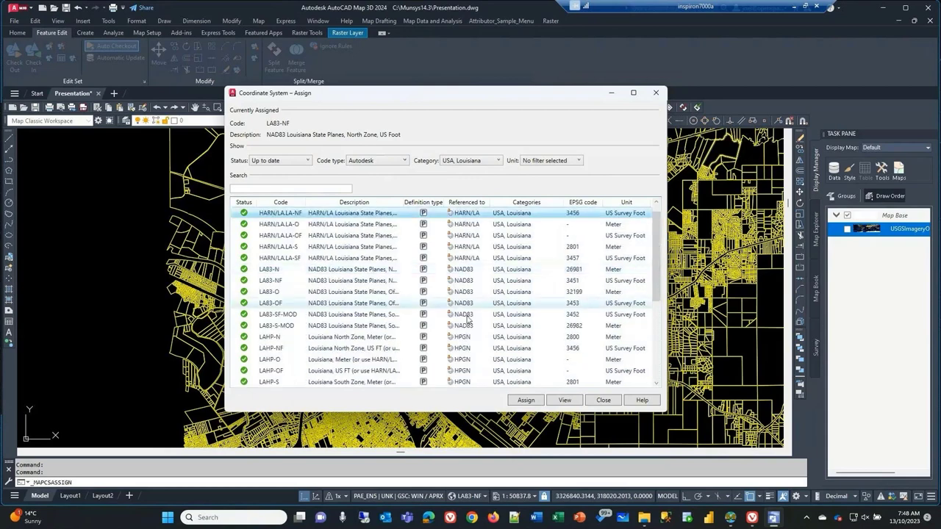
scroll(470, 315, "down", 4)
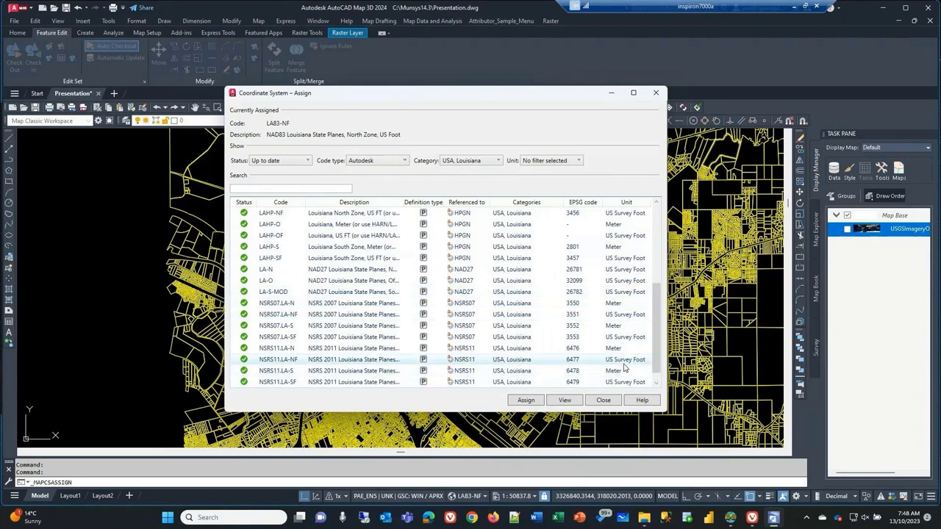
scroll(626, 356, "up", 3)
scroll(627, 356, "up", 2)
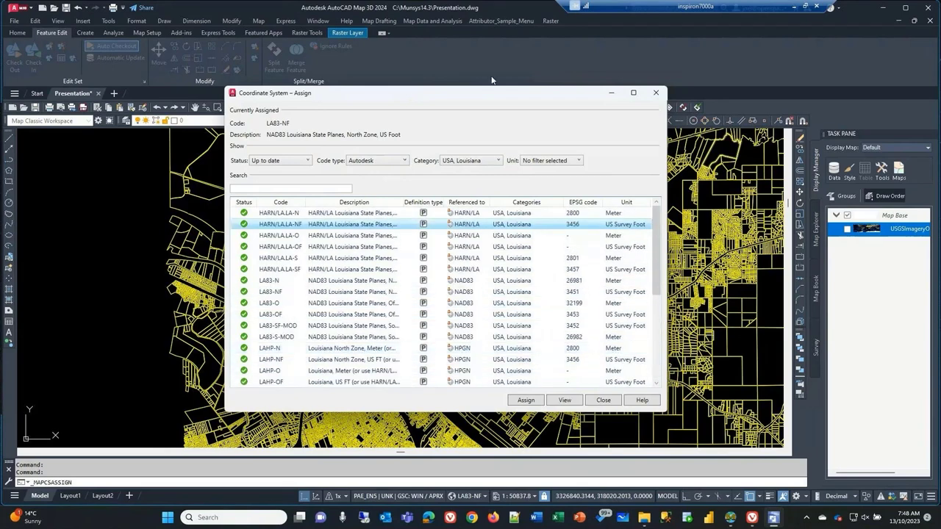
left_click(603, 401)
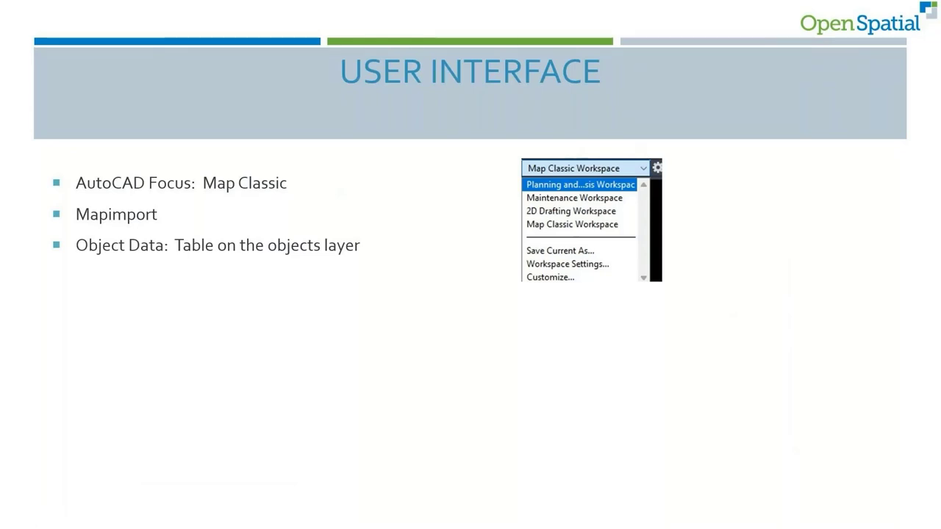
- Switch to AutoCAD Map 3D and turn on the online map behind the parcels with GEOMAP, using the Road type
key("alt+Tab")
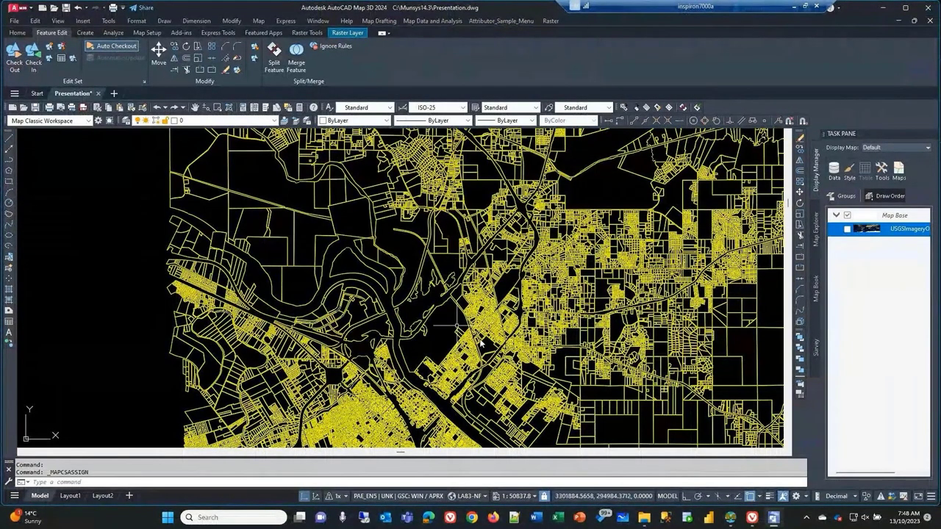
left_click(271, 482)
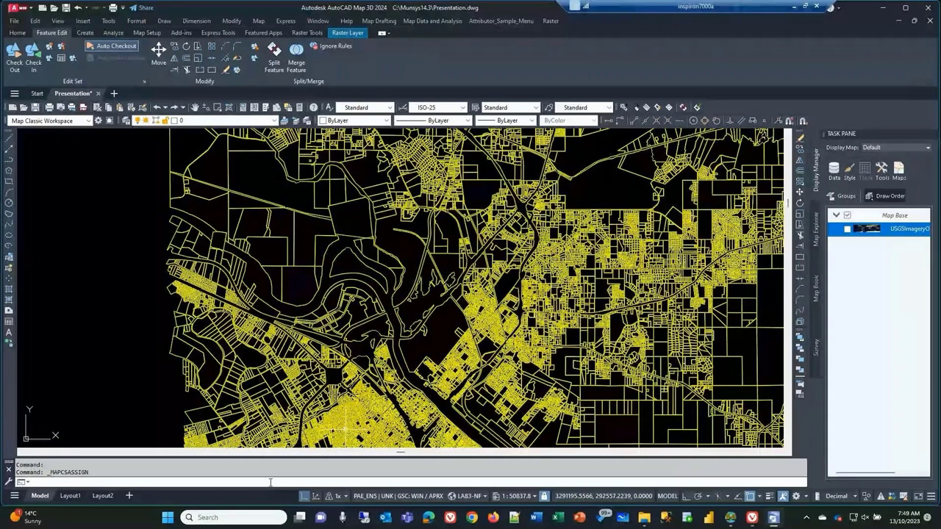
type("ge")
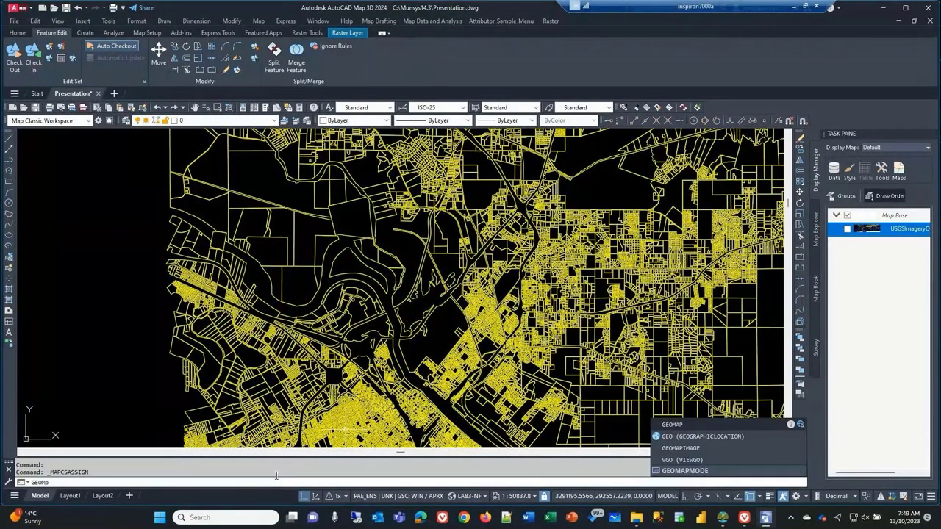
left_click(666, 430)
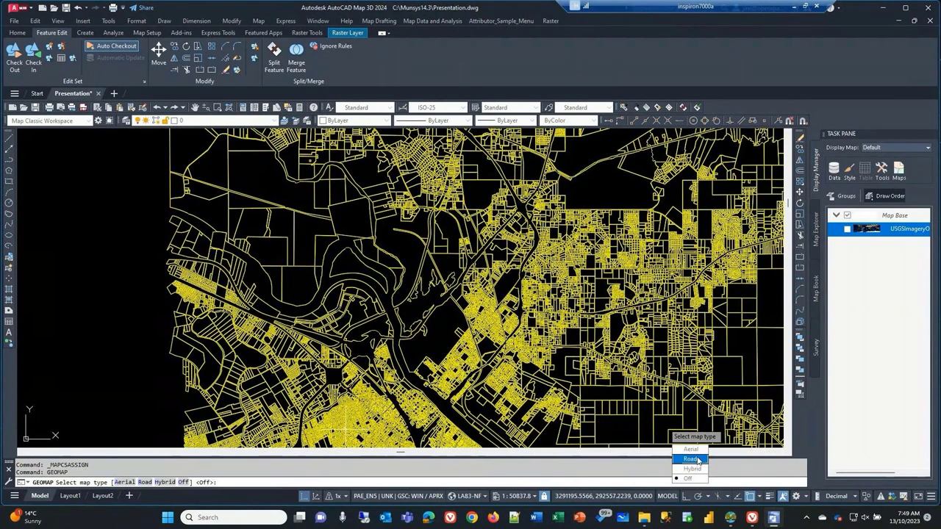
left_click(688, 472)
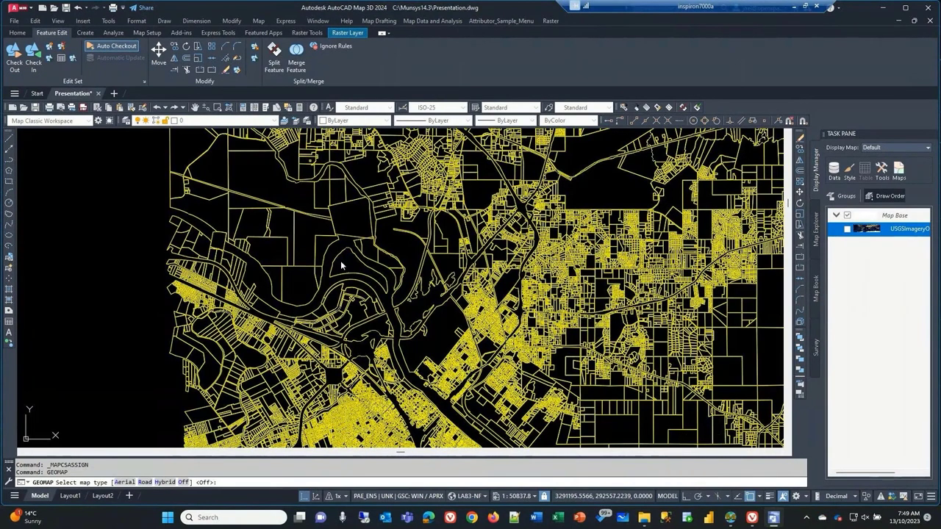
type("R")
key("Return")
scroll(340, 264, "down", 3)
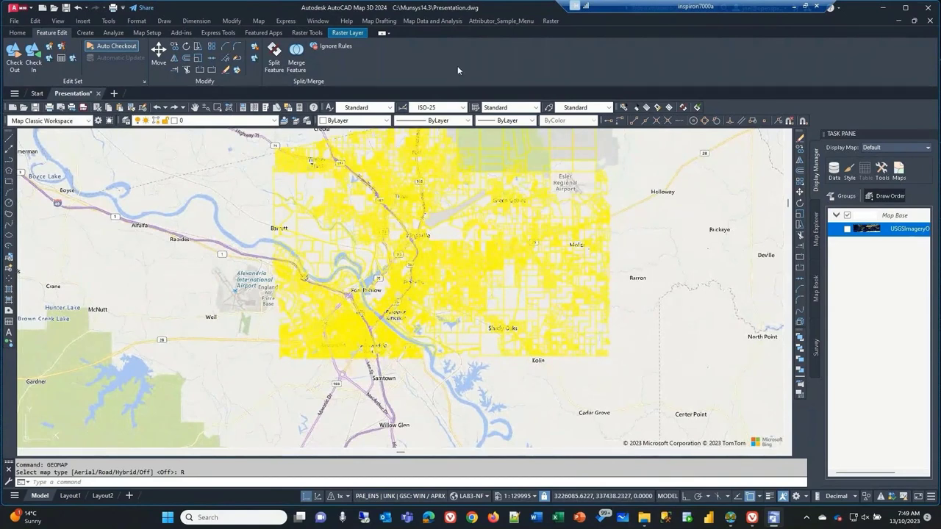
- Change the online background map type to Hybrid with the GEOMAP command
type("g")
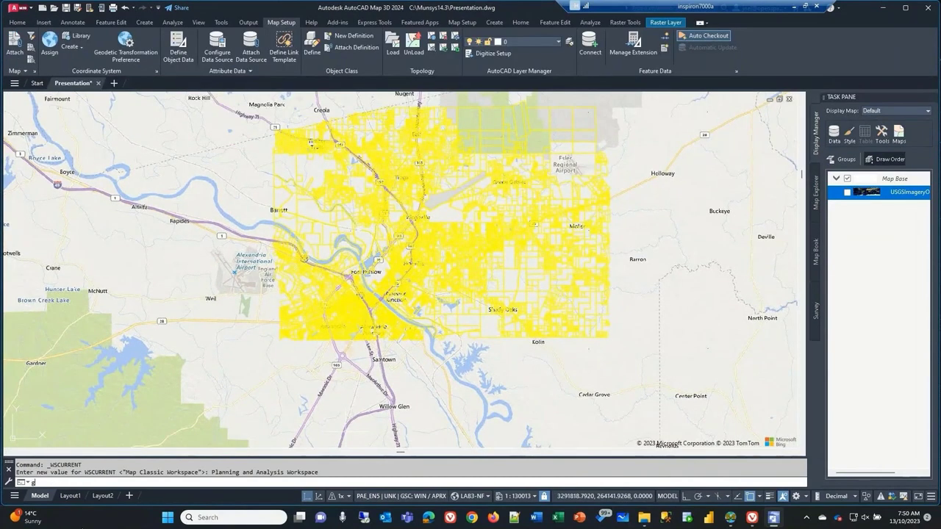
type("eom")
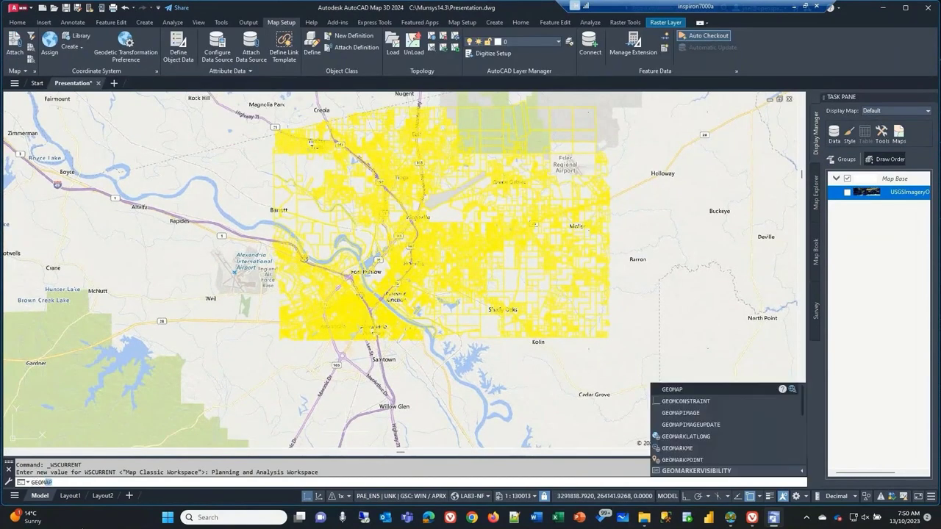
key("Return")
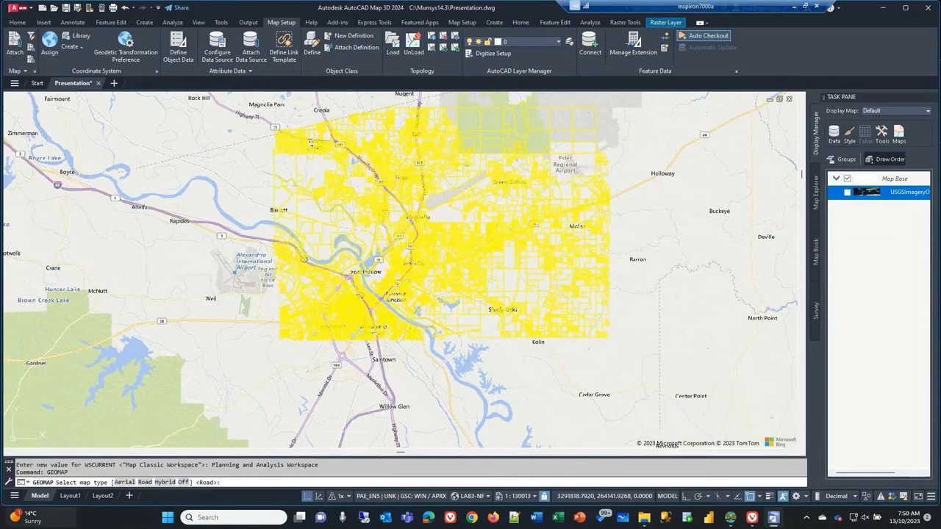
key("super+w")
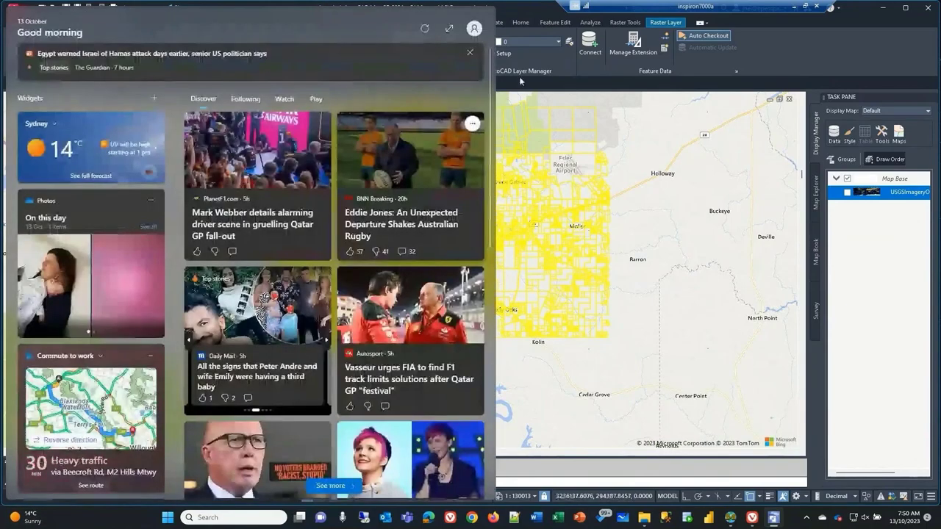
left_click(520, 81)
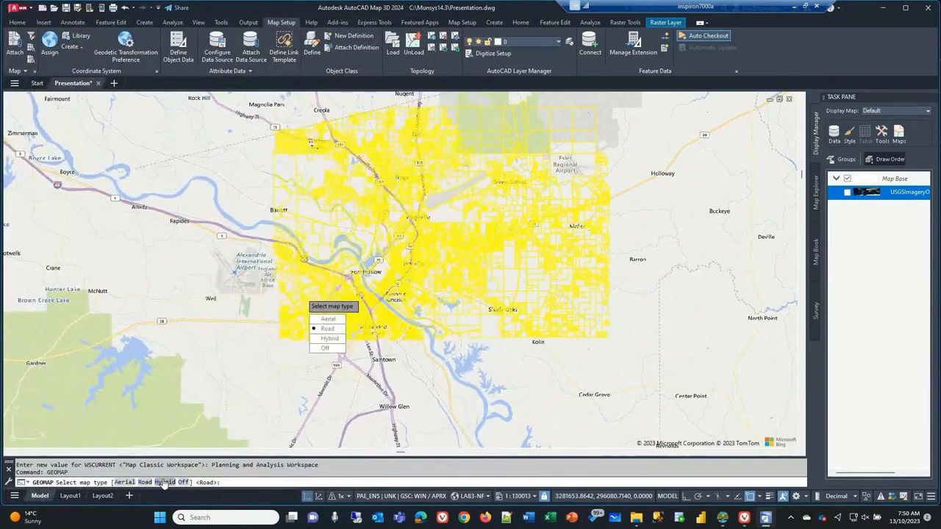
left_click(164, 483)
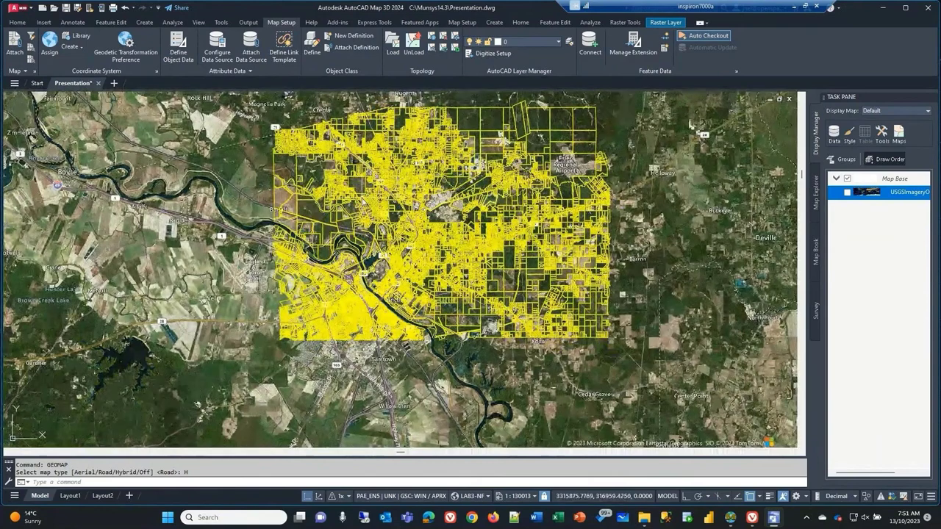
- Capture a rectangular area of the hybrid map around the parcels north of Lake Buhlow with GEOMAPIMAGE
scroll(338, 234, "up", 10)
scroll(401, 368, "up", 2)
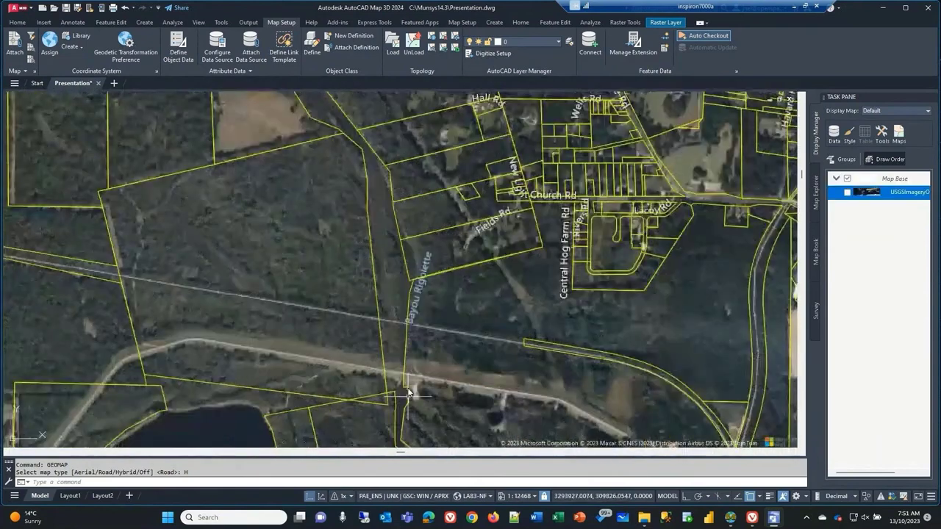
scroll(390, 336, "down", 2)
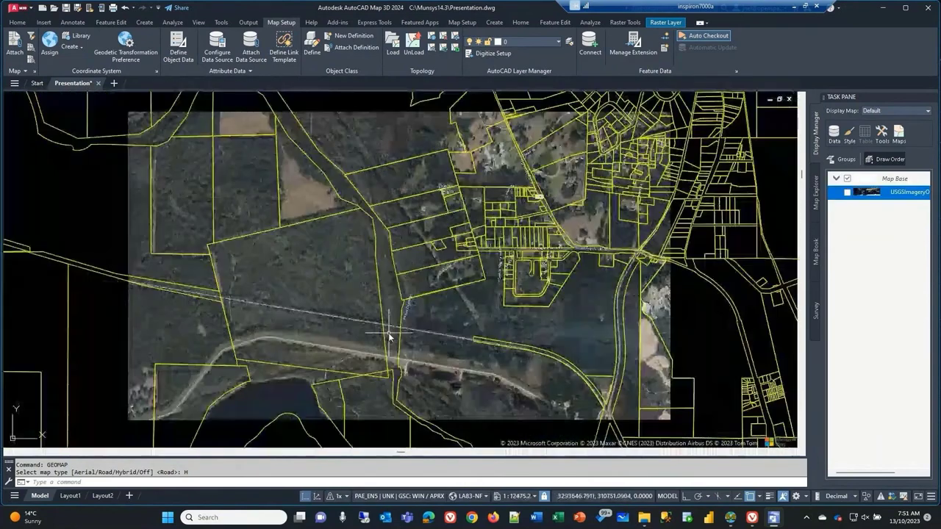
scroll(387, 291, "down", 4)
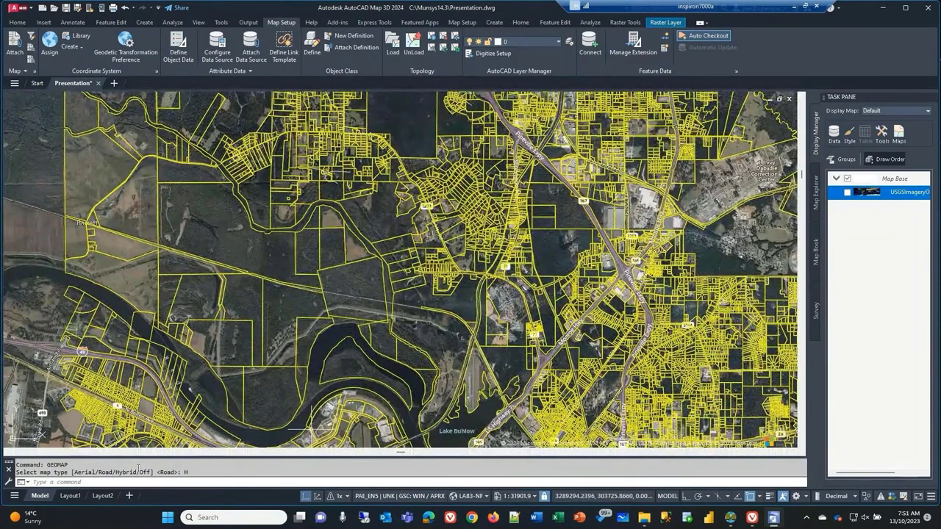
type("GEOM")
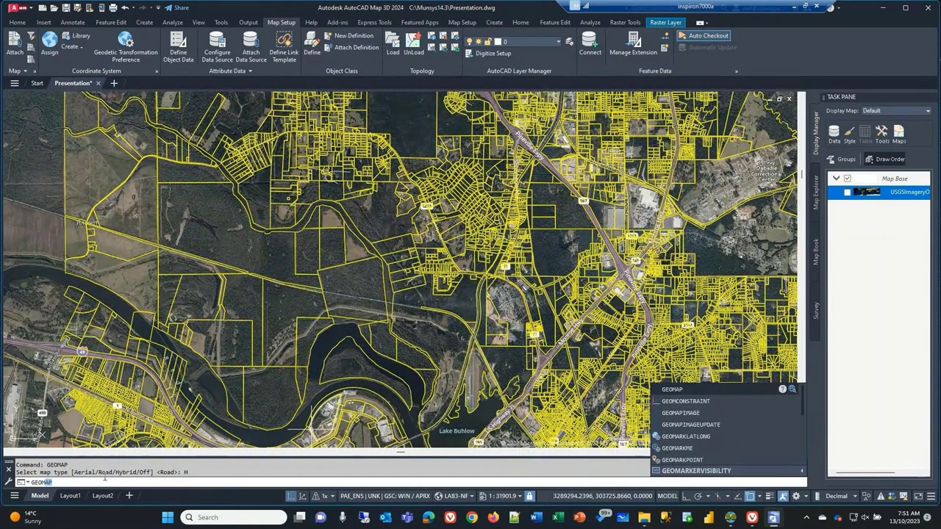
key("Down")
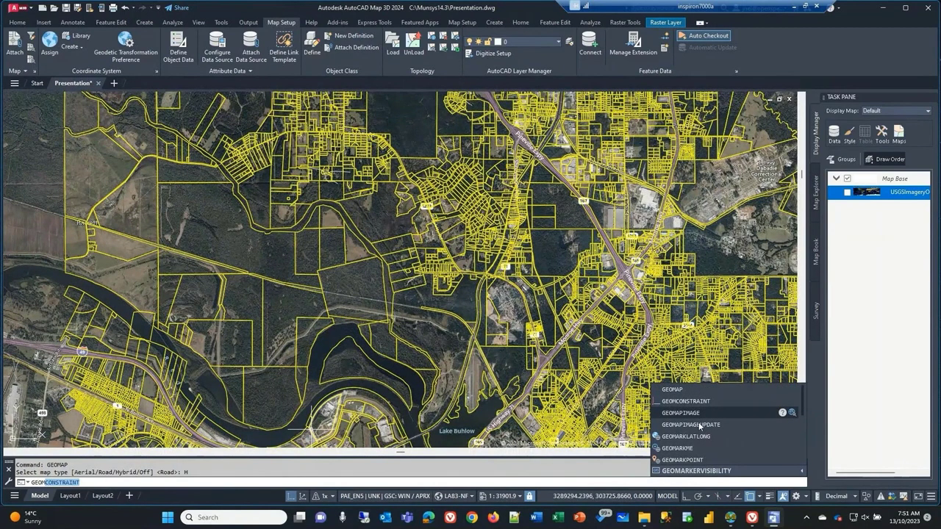
key("Down")
left_click(681, 413)
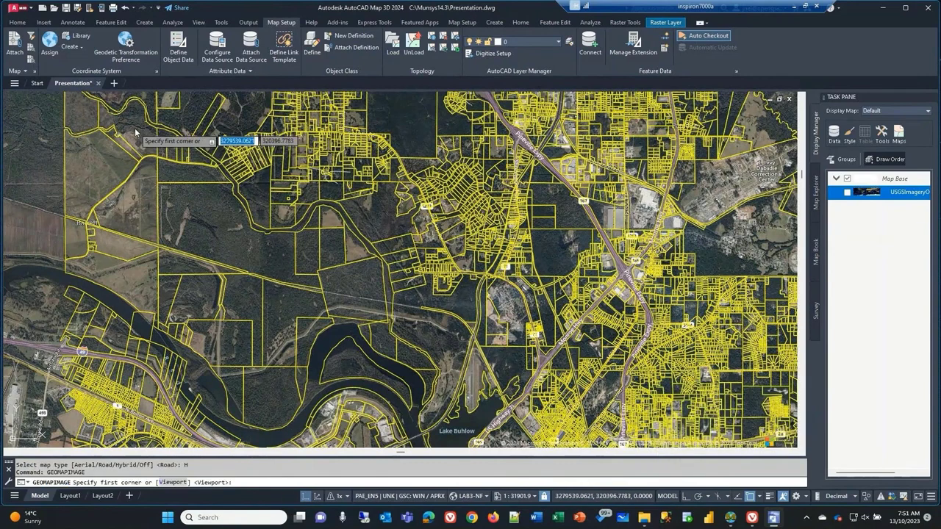
left_click(135, 128)
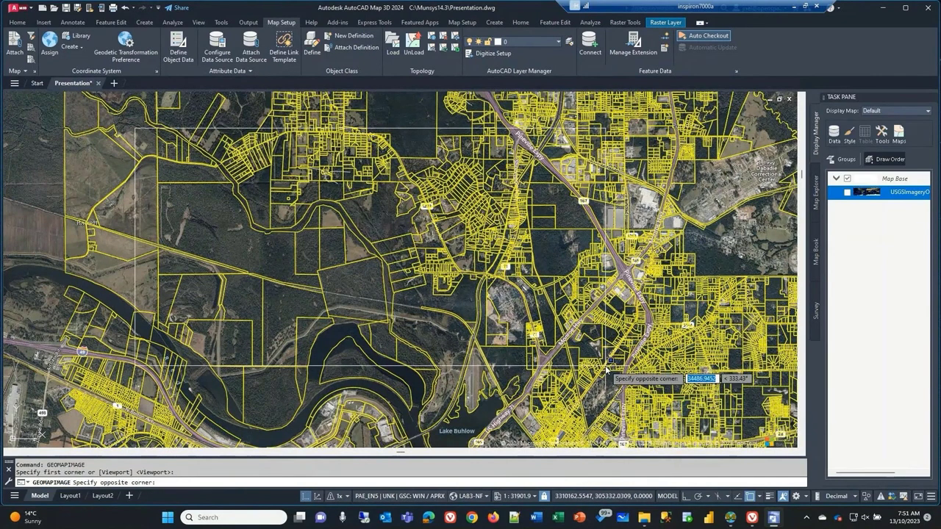
left_click(610, 369)
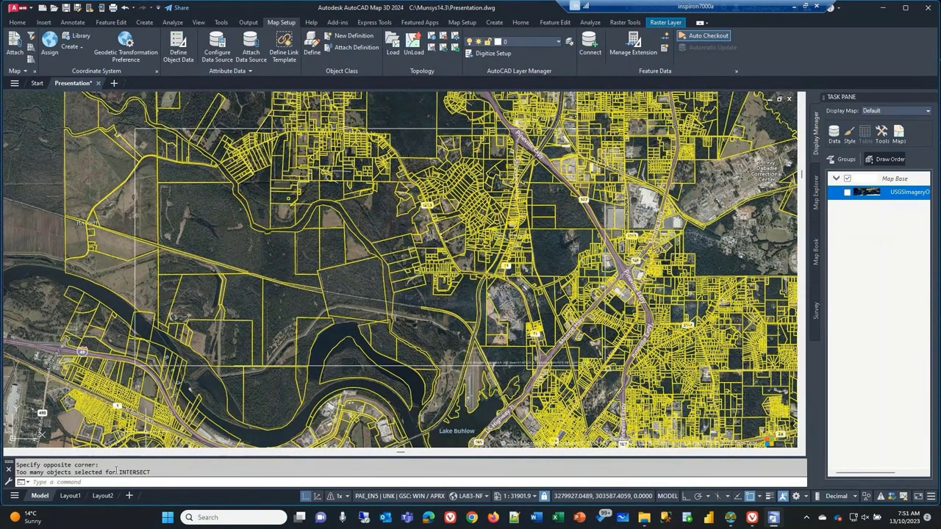
- Check Layout2, return to model space and set the GEOMAP online map to Off
left_click(103, 495)
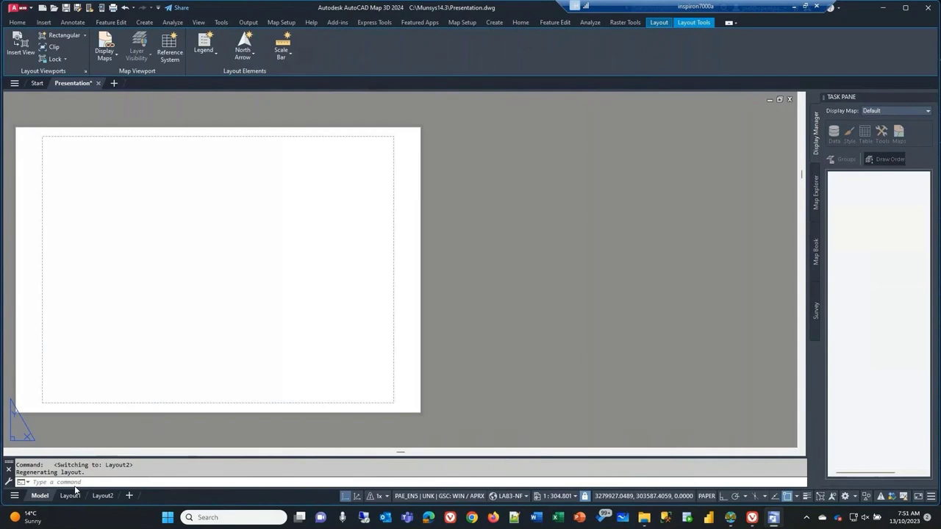
left_click(39, 495)
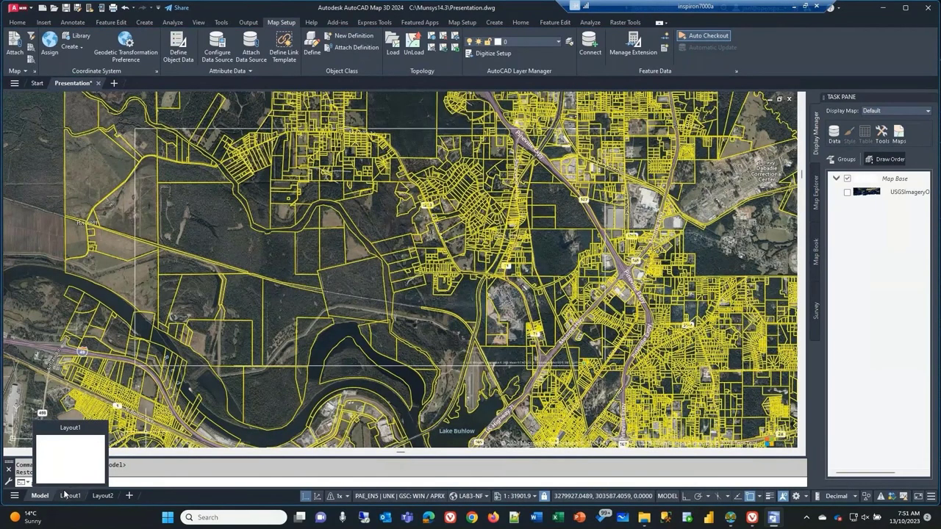
type("geomap")
key("Return")
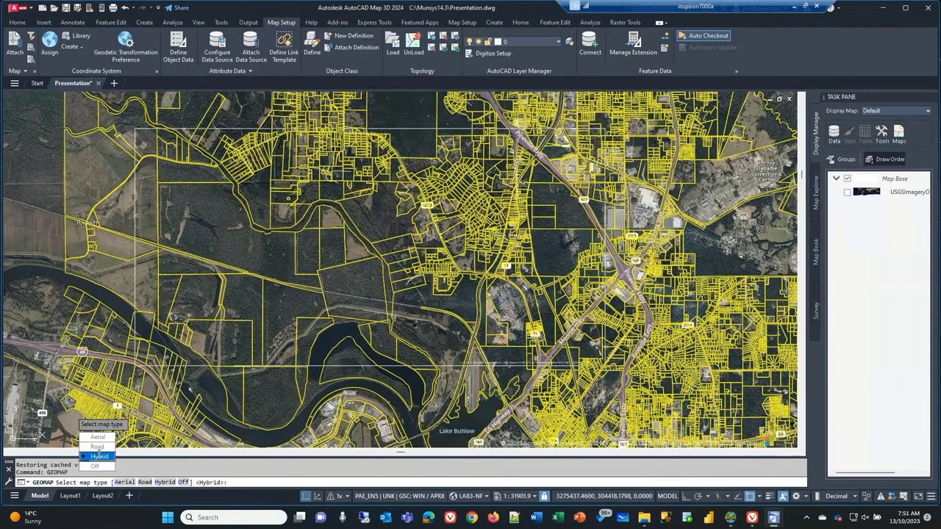
left_click(92, 466)
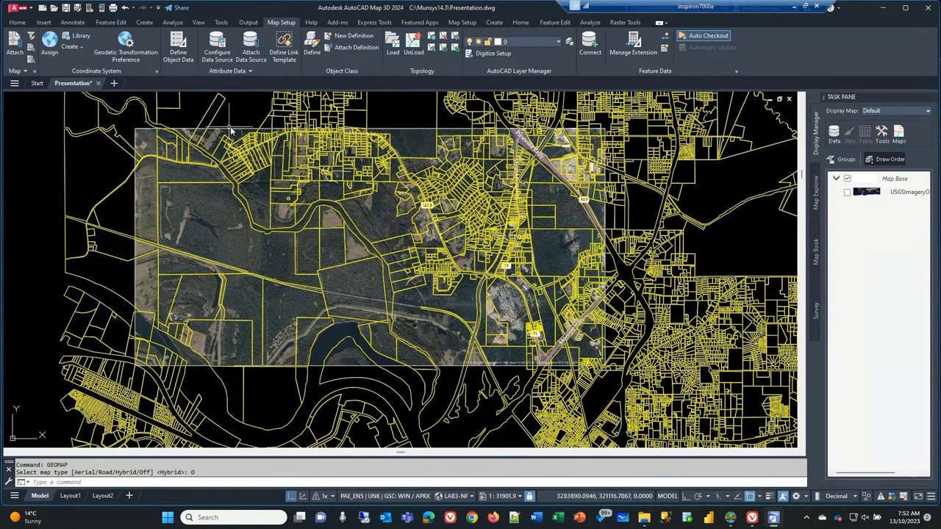
- Switch to the Map Classic Workspace and look through the map drafting import and export commands
left_click(804, 497)
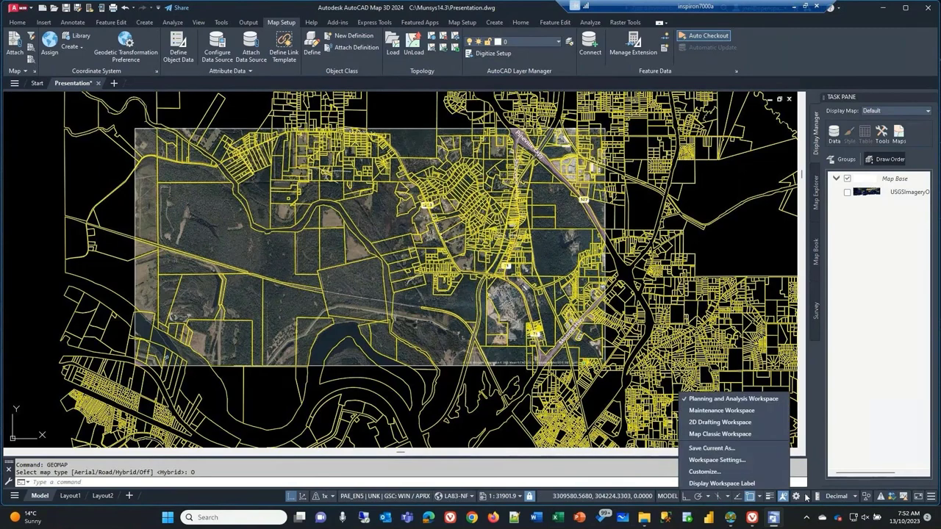
left_click(715, 433)
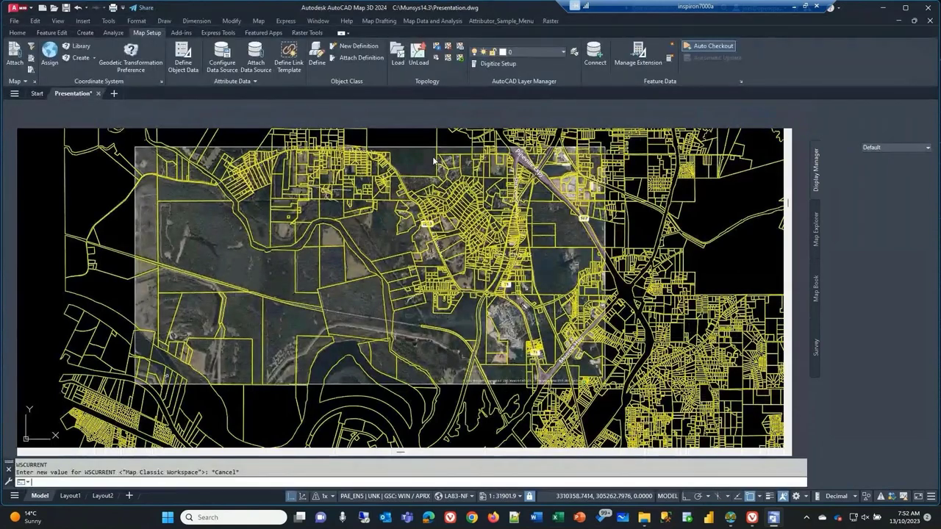
left_click(378, 20)
left_click(369, 23)
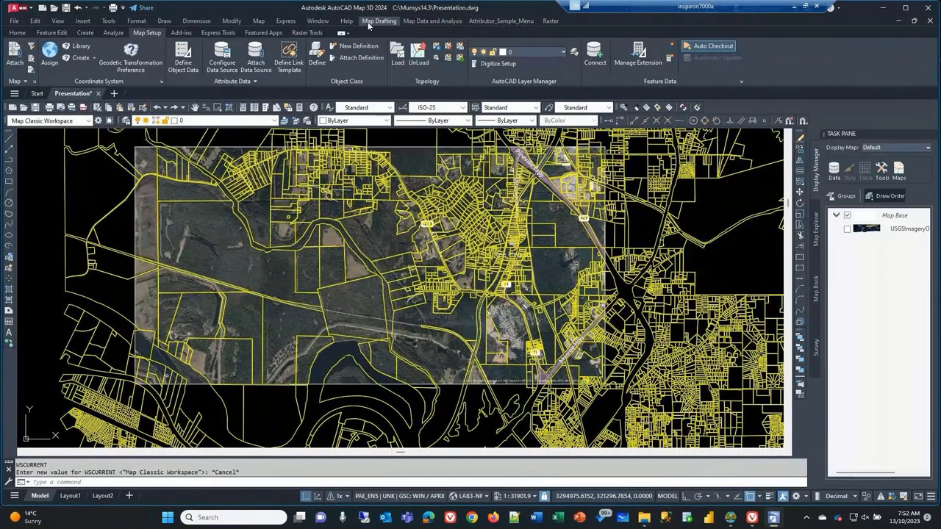
left_click(369, 22)
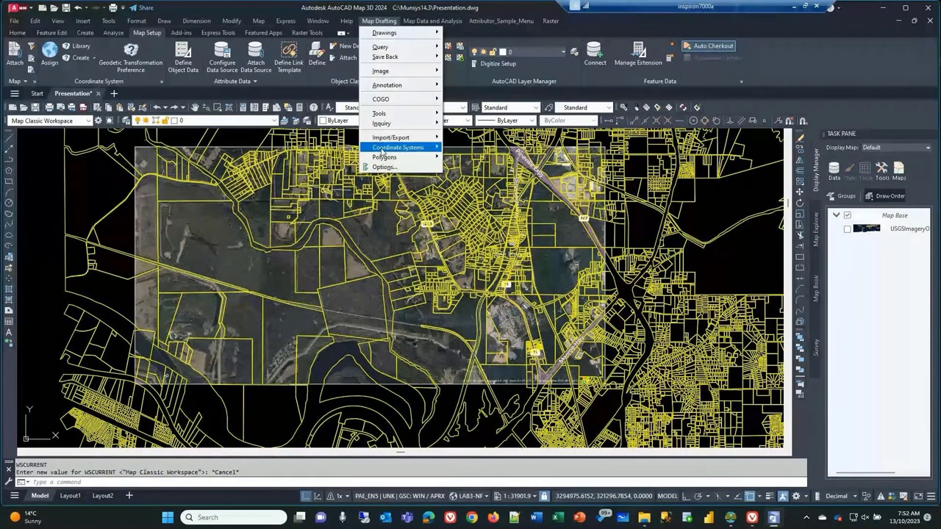
mouse_move(383, 152)
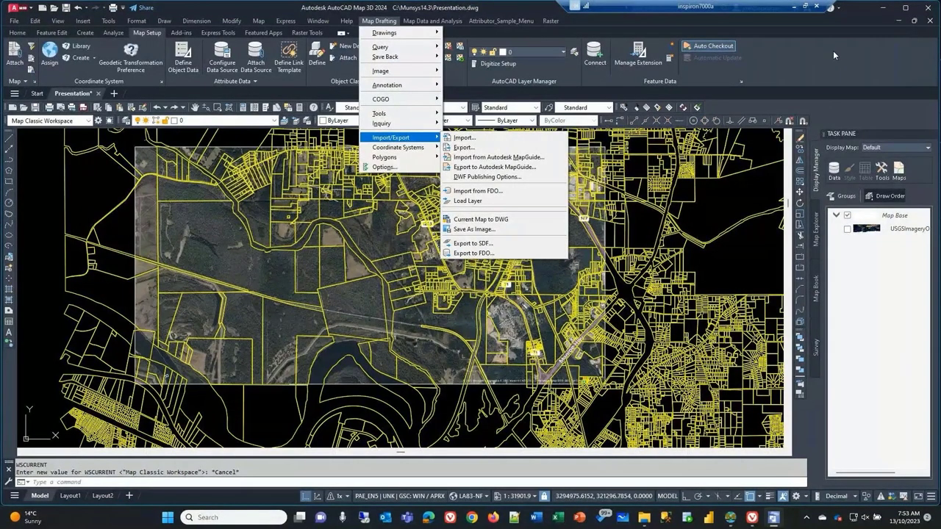
left_click(184, 405)
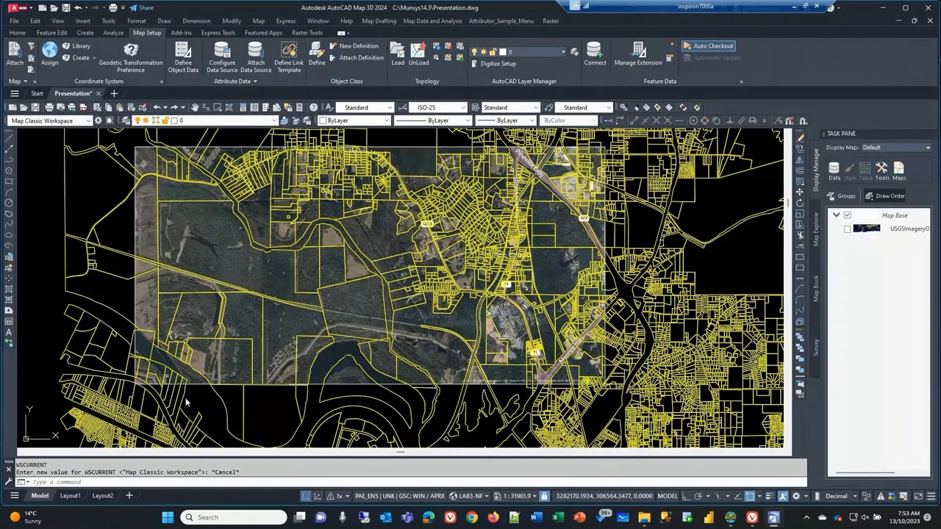
- Select the narrow parcels just below the captured map image and review their SP_PARCEL object data in the properties
left_click(184, 400)
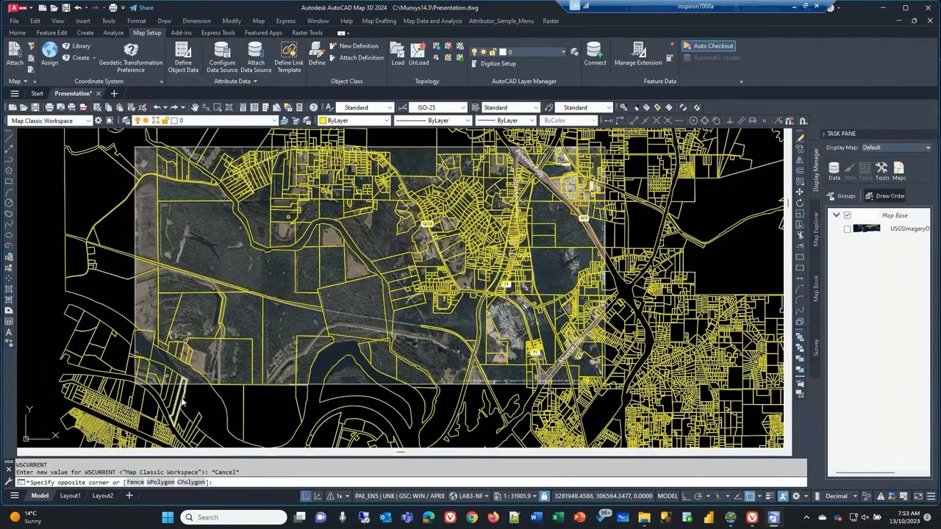
right_click(224, 379)
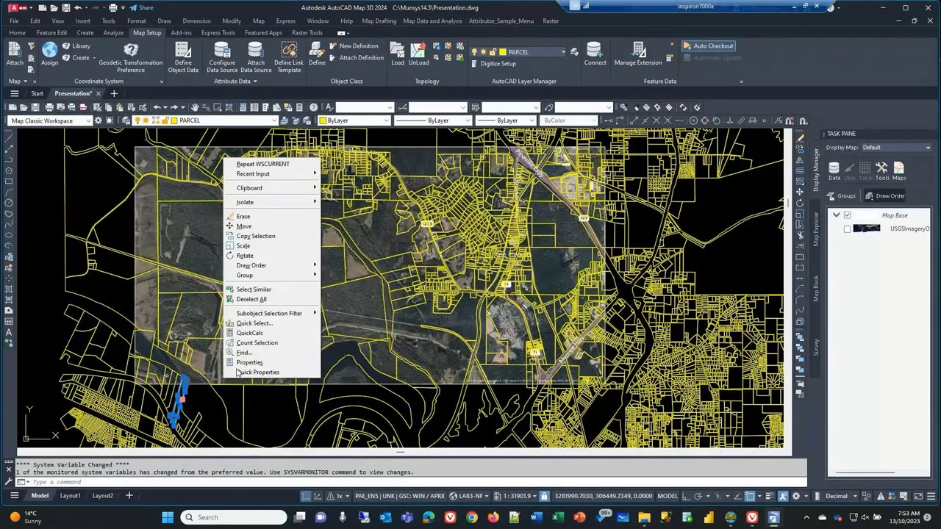
left_click(248, 363)
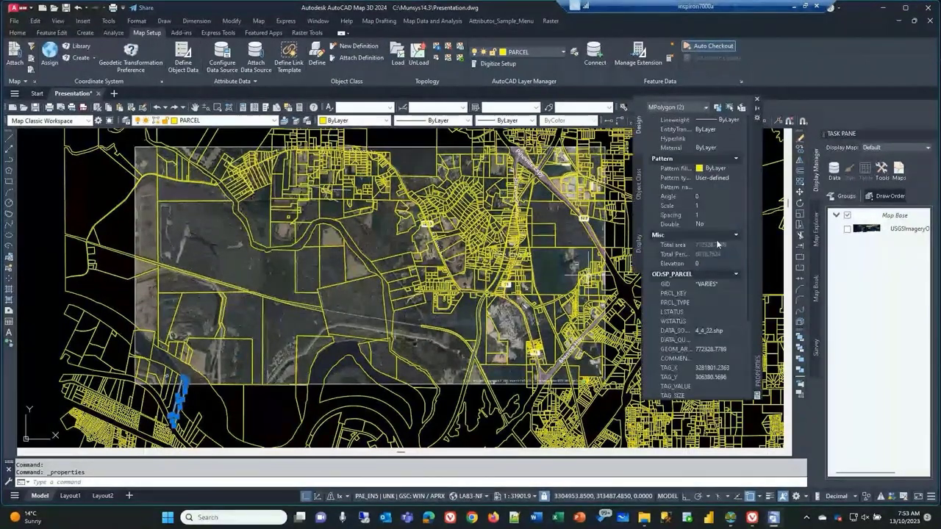
scroll(699, 296, "down", 4)
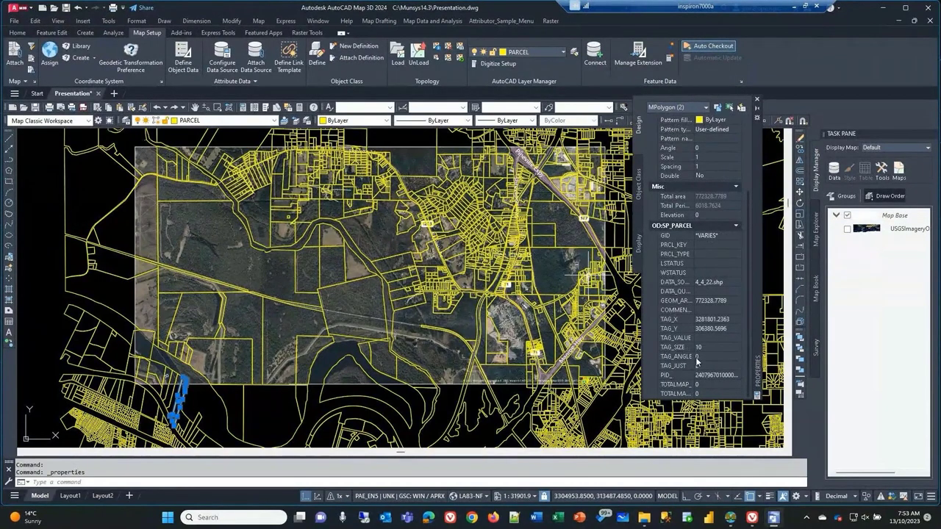
- Look through the object data commands for map data and analysis
left_click(439, 21)
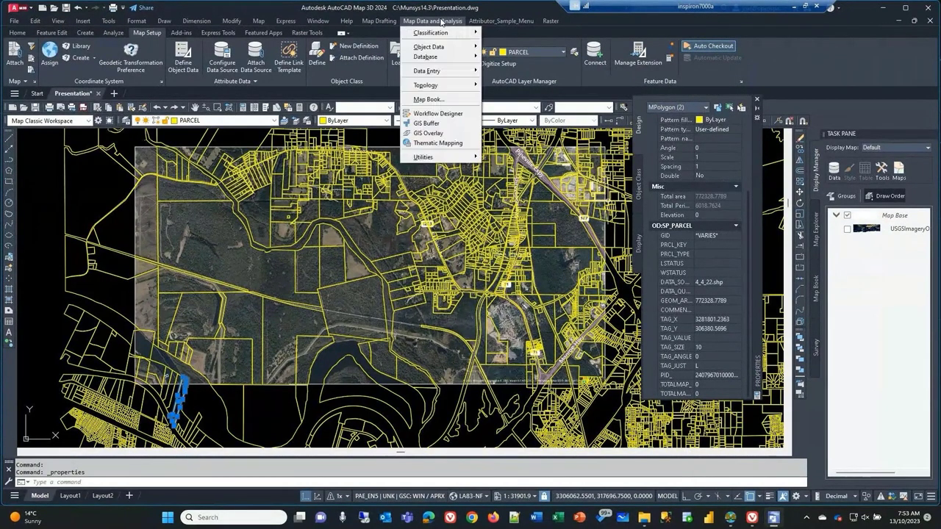
mouse_move(435, 49)
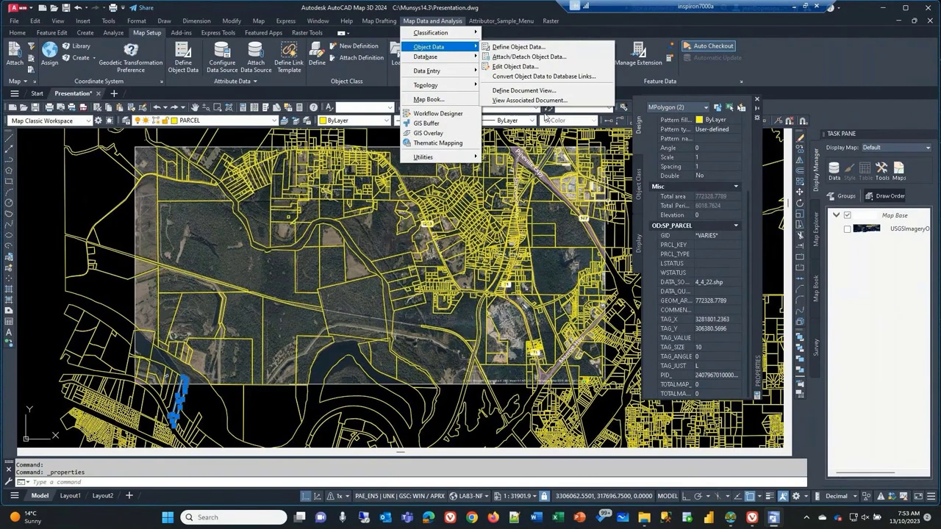
left_click(831, 58)
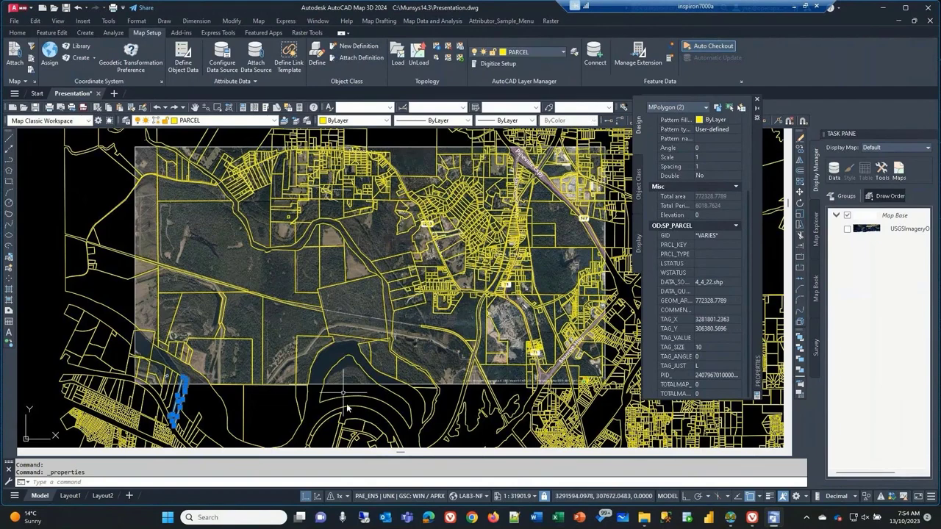
- Start a map import and choose the ESRI shapefile Parcel.shp from the Munsys14.3 folder on the C: drive
left_click(388, 22)
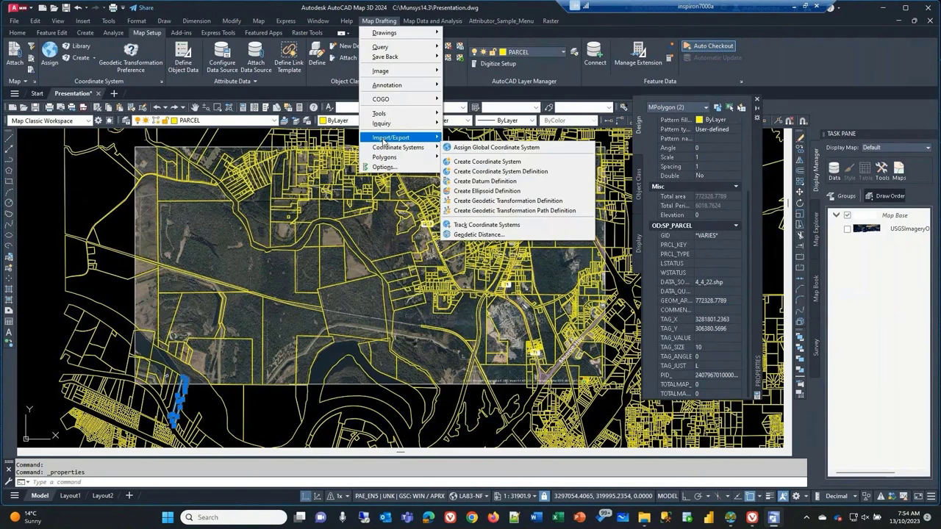
mouse_move(383, 142)
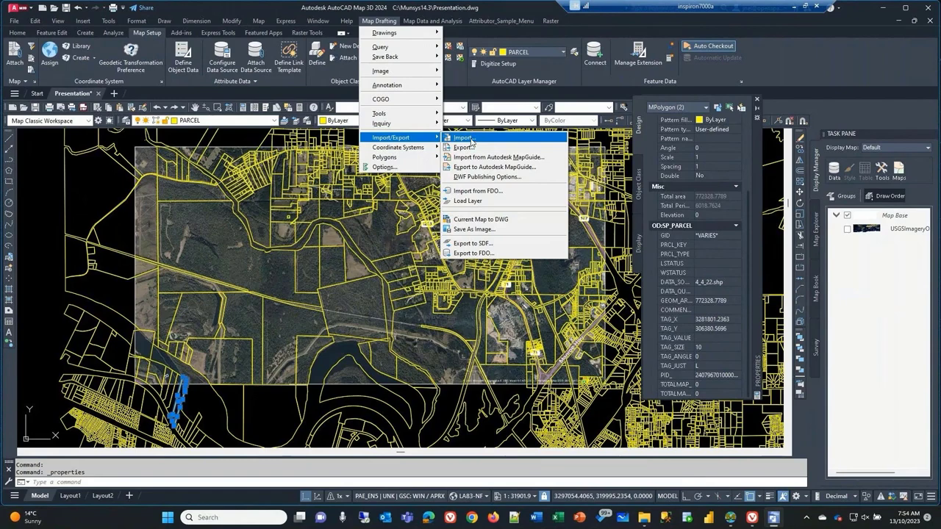
left_click(470, 140)
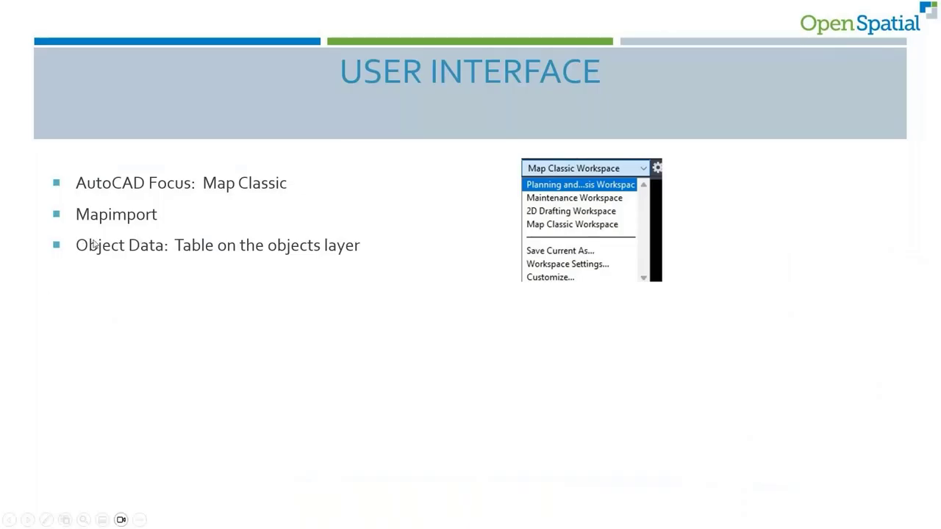
left_click(439, 395)
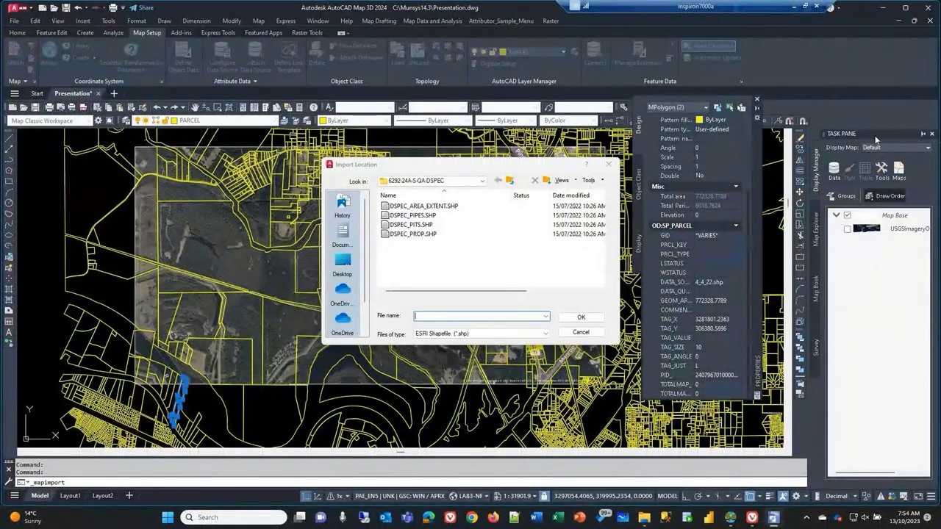
left_click(877, 130)
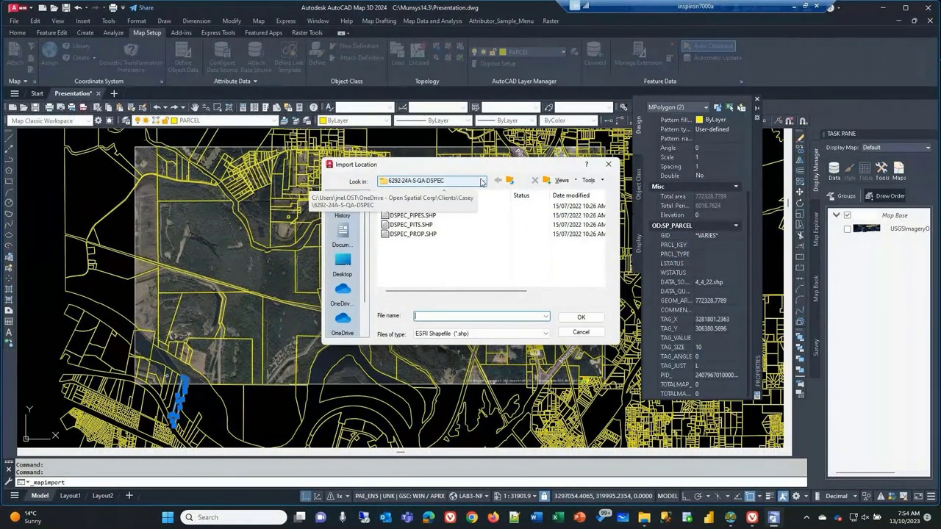
left_click(477, 181)
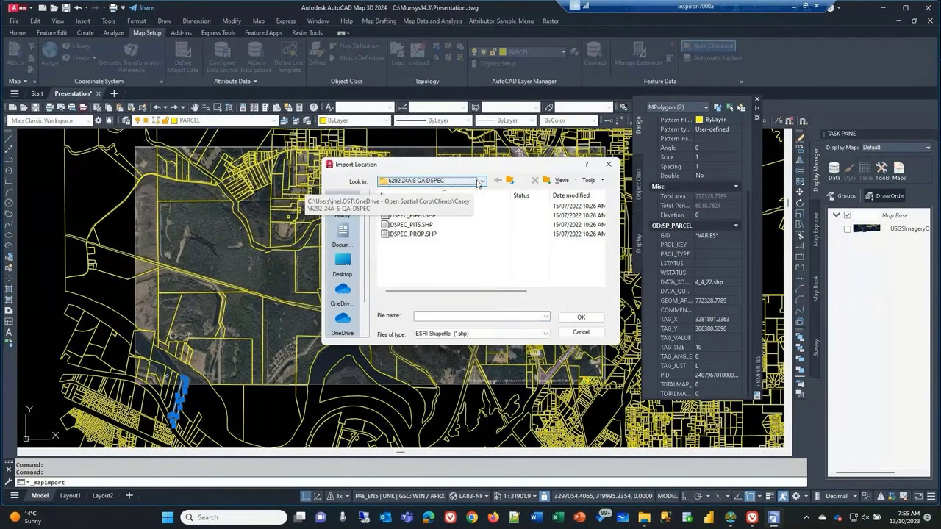
left_click(439, 207)
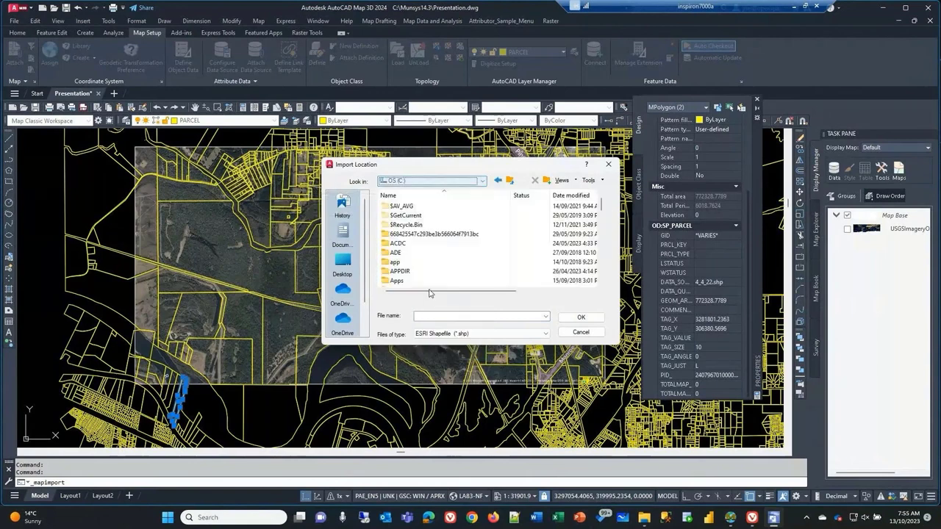
double_click(427, 272)
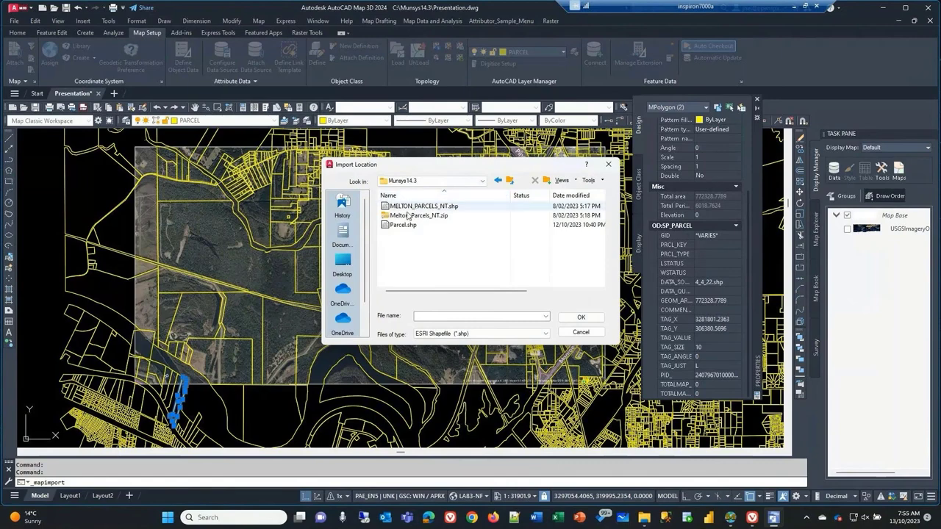
double_click(400, 225)
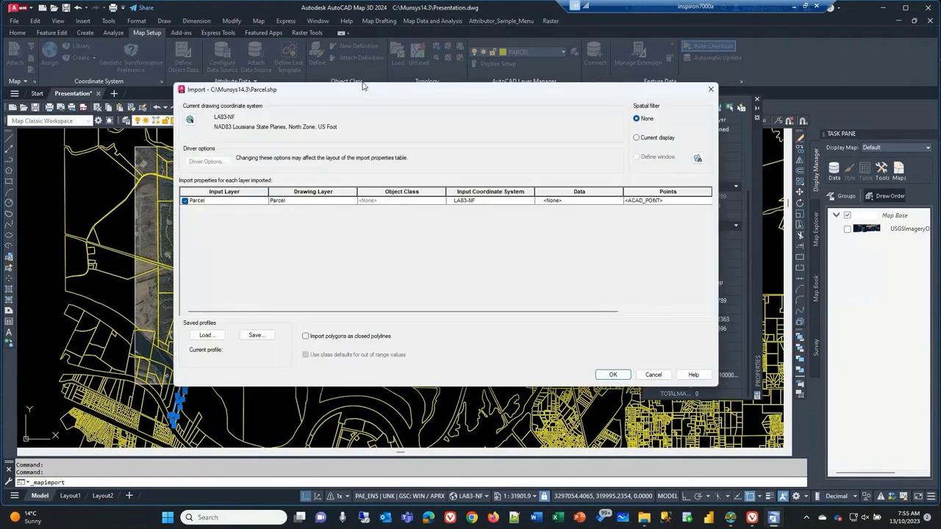
- Limit the import to a window spanning the captured map image and set the drawing layer to PARCEL_Import
left_click_drag(366, 91, 305, 108)
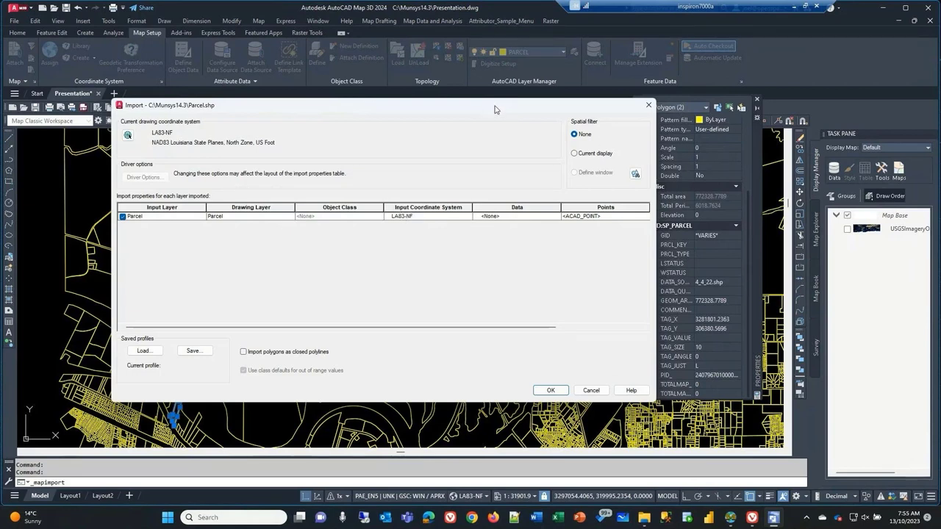
left_click_drag(495, 108, 648, 77)
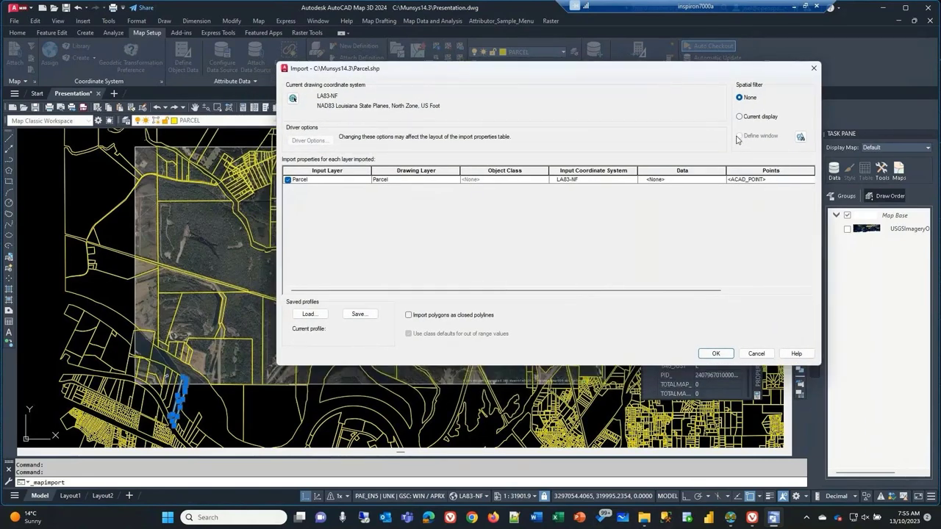
left_click(802, 139)
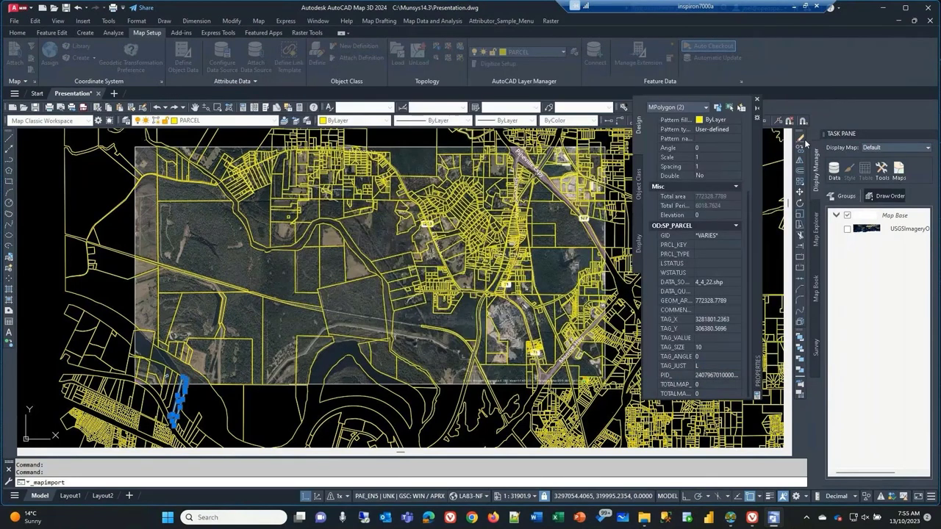
left_click(135, 148)
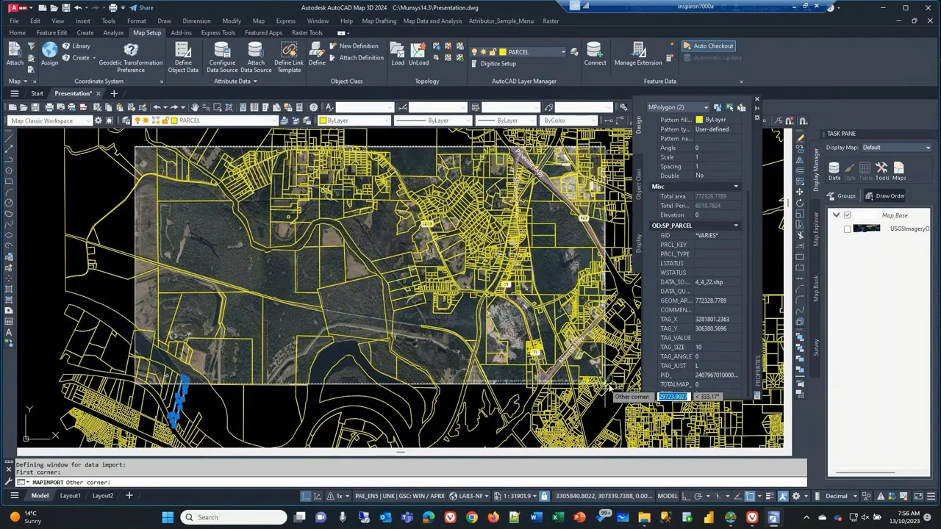
left_click(606, 387)
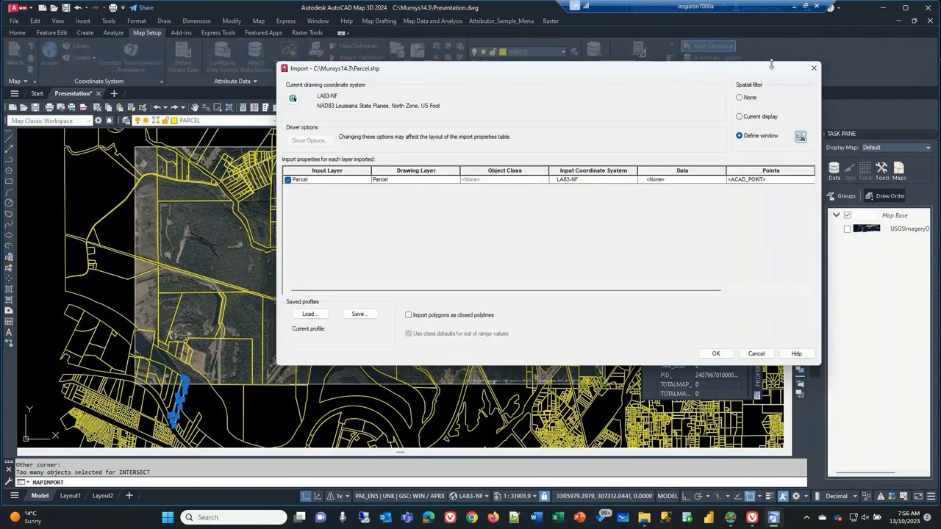
left_click(407, 180)
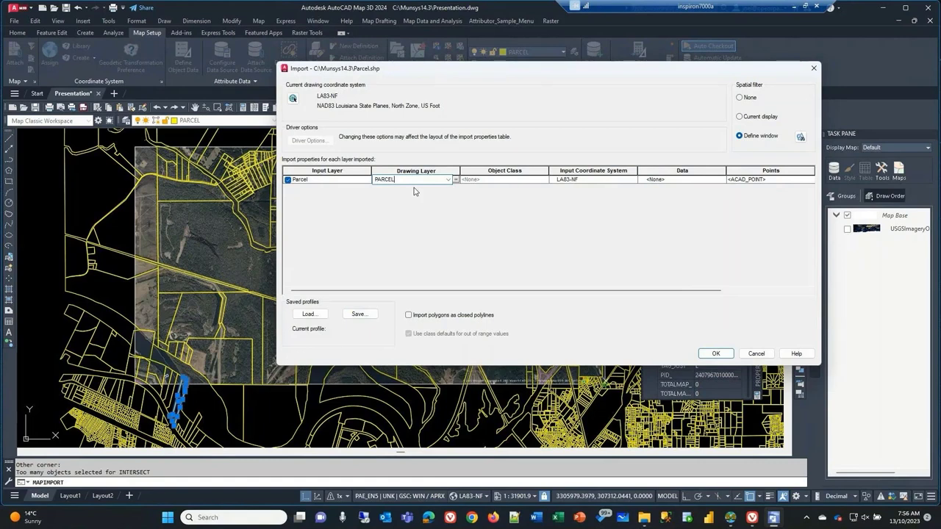
type("_Import")
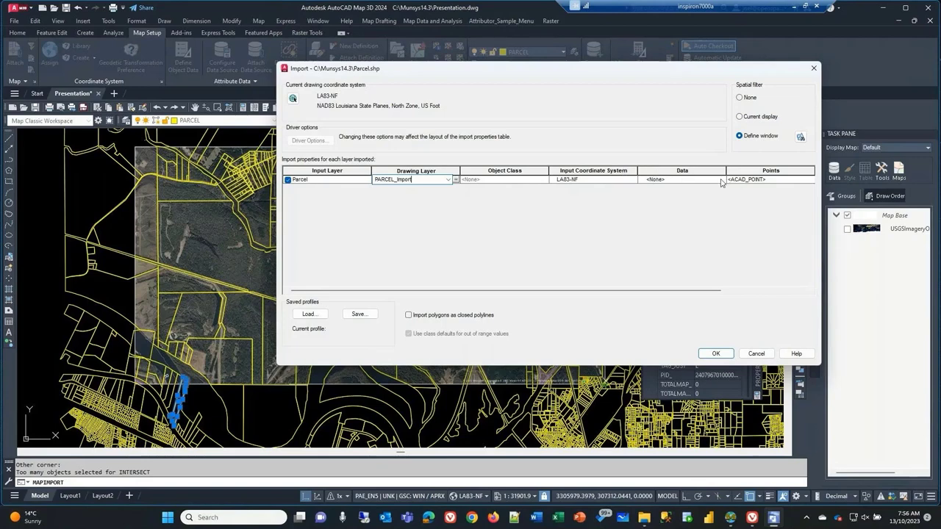
- Import the attributes as object data into a table named Parcel_Import, with the unique key field AdMapKey added
left_click(682, 178)
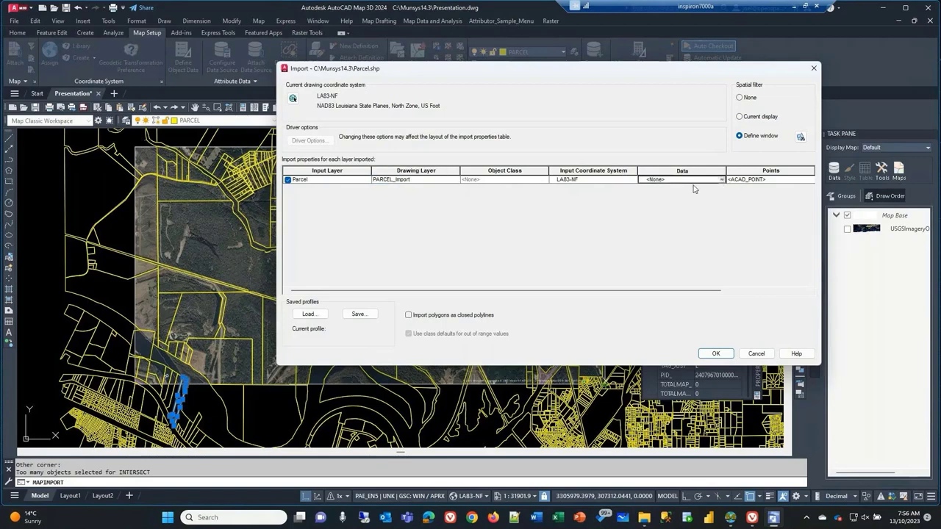
left_click(722, 181)
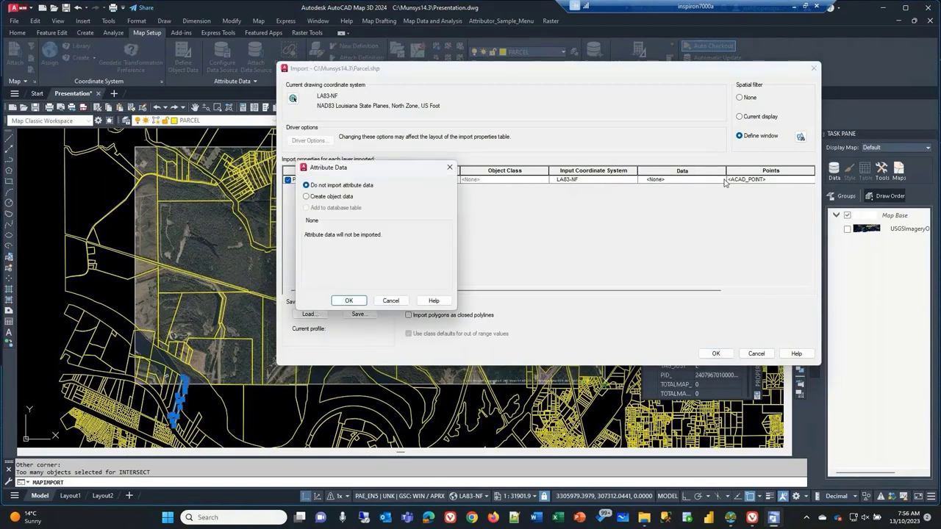
left_click_drag(330, 175, 350, 174)
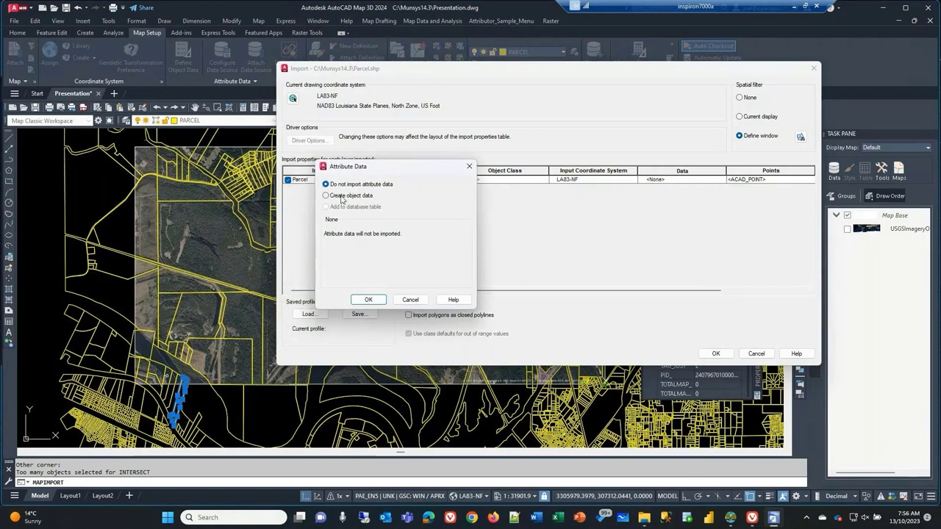
left_click(341, 197)
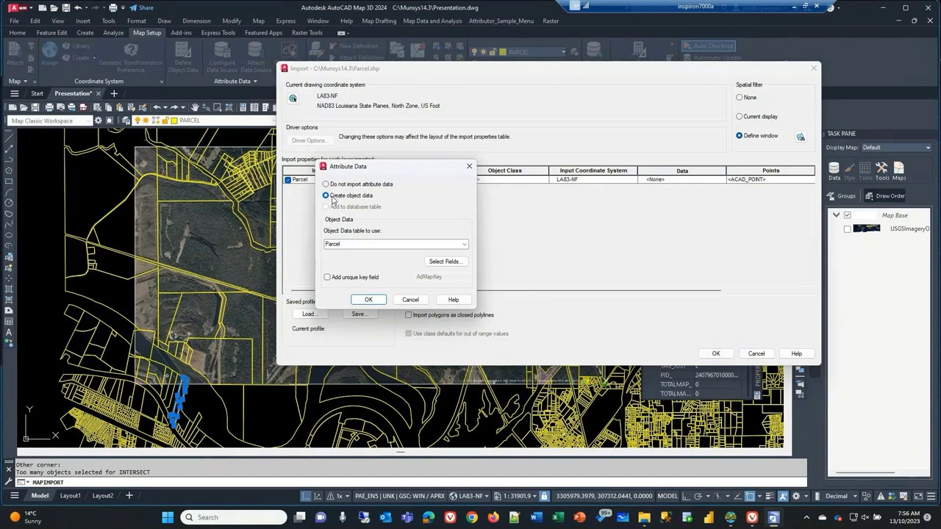
left_click(382, 244)
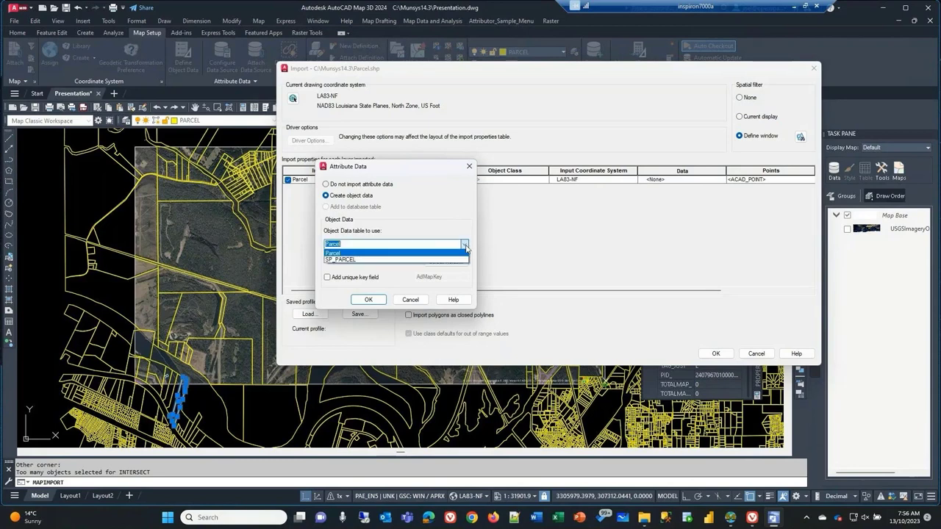
left_click(355, 252)
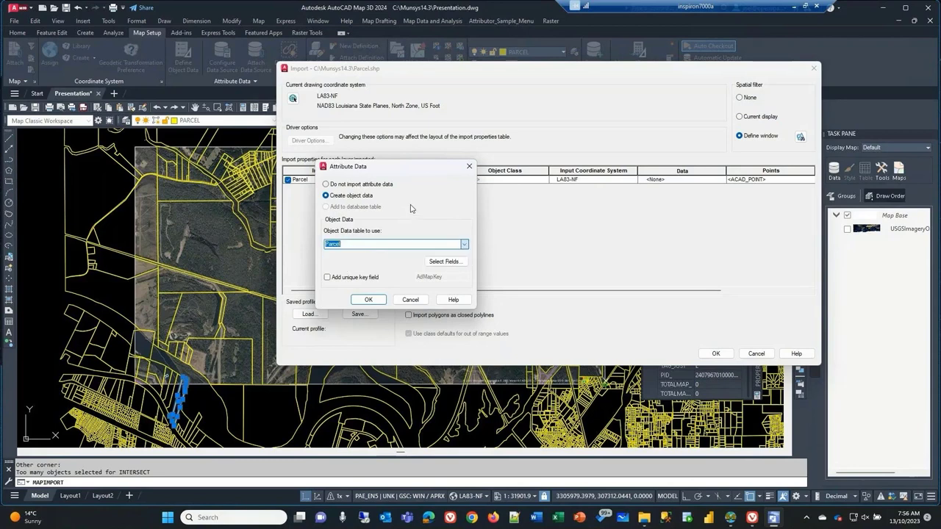
left_click(360, 244)
type("_Import")
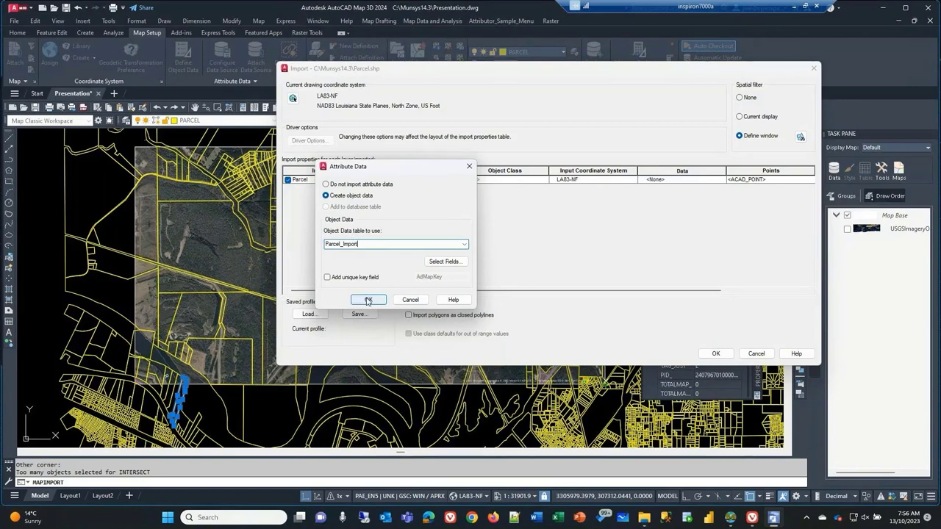
left_click(327, 278)
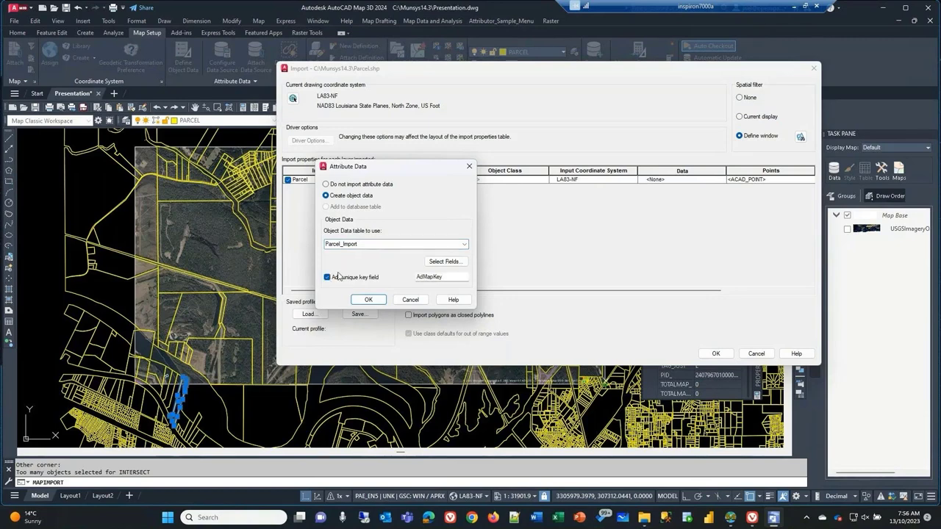
left_click(368, 300)
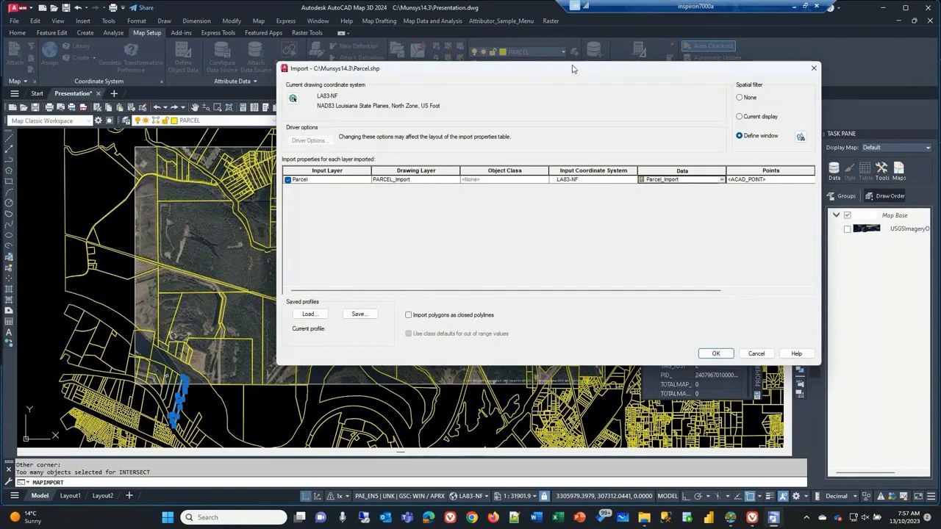
- Run the parcel shapefile import with these settings and clear the current parcel selection
left_click_drag(574, 68, 361, 216)
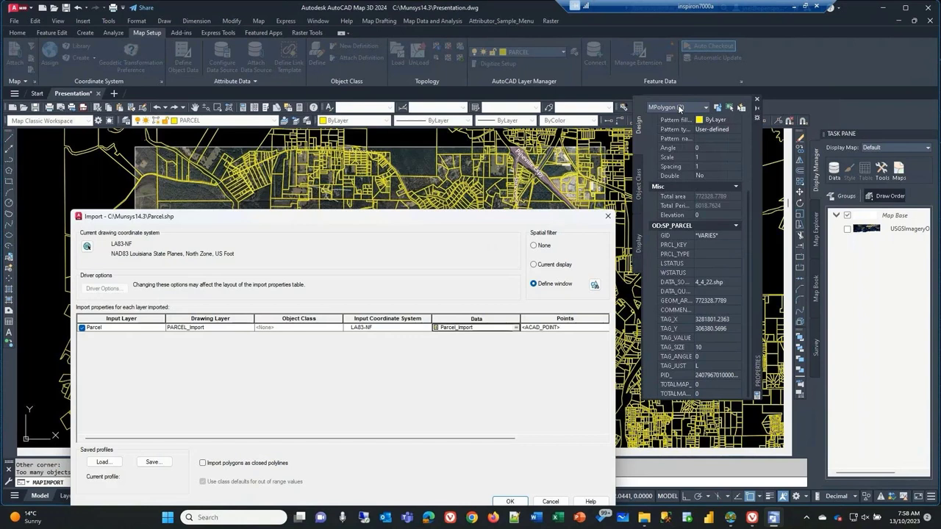
left_click_drag(315, 220, 308, 133)
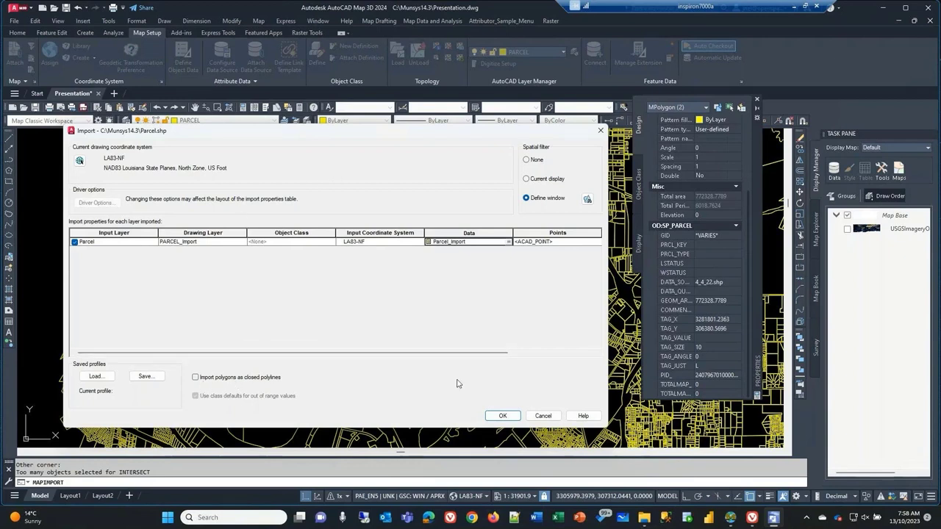
left_click(502, 416)
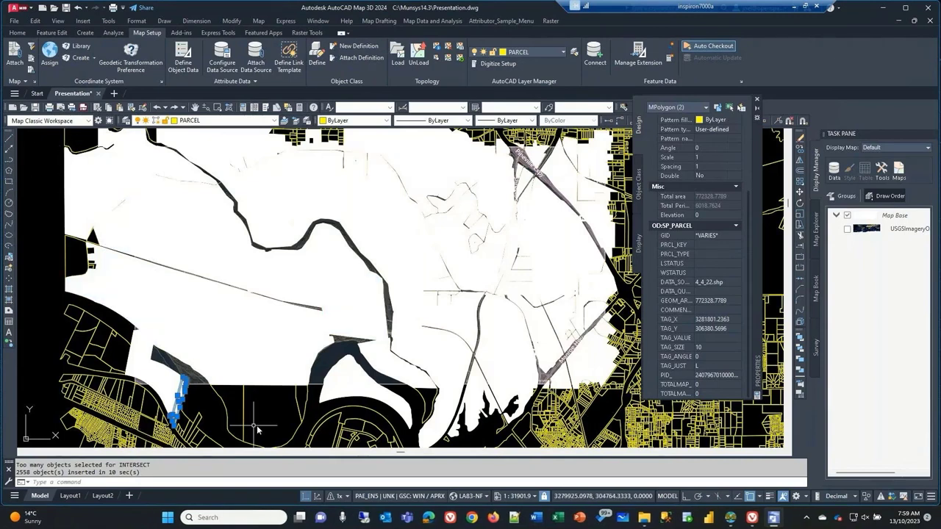
left_click(230, 358)
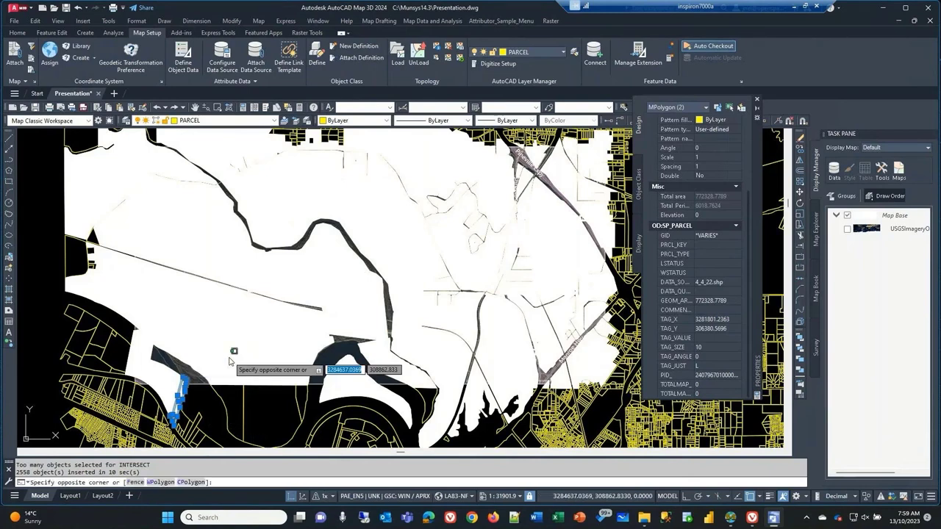
key("Escape")
key("Escape")
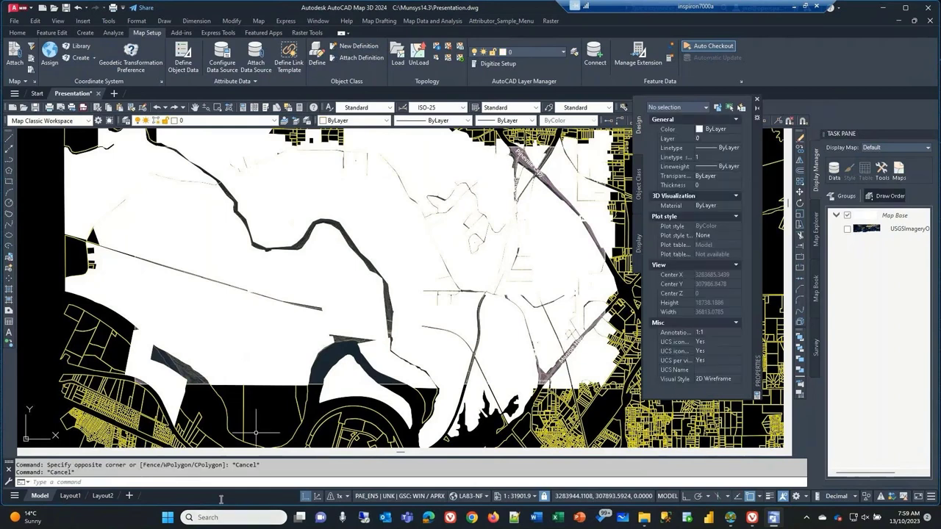
- Set the mpolygon display mode to Edges only with POLYDISPLAY and regenerate the drawing
left_click(219, 483)
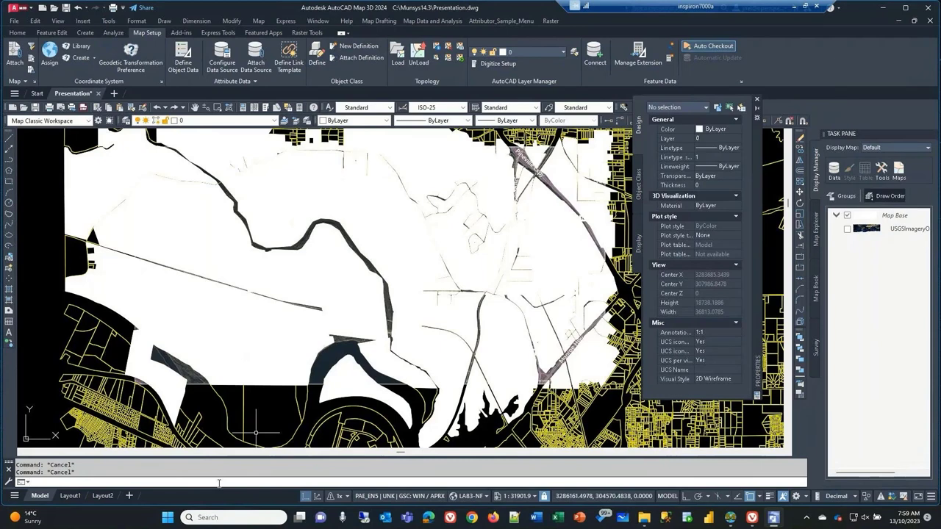
type("POLYG")
type("ISPLAY")
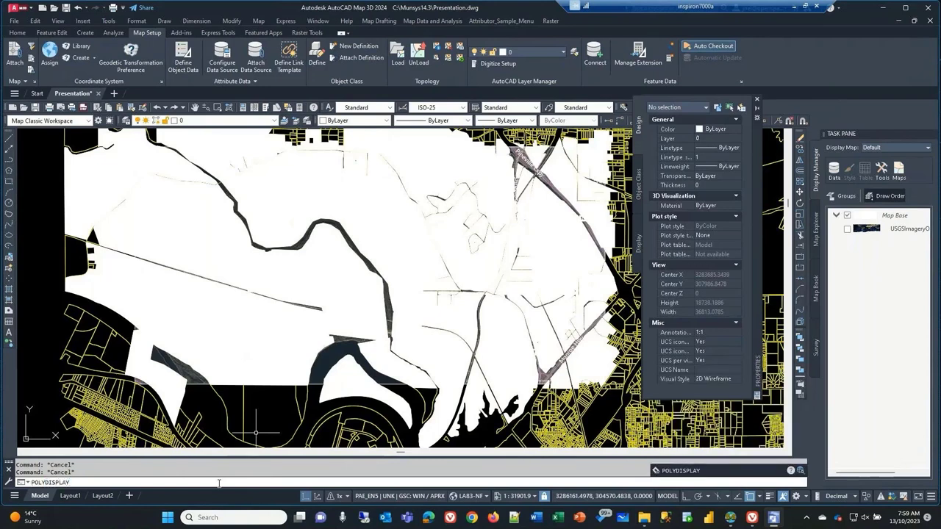
key("Return")
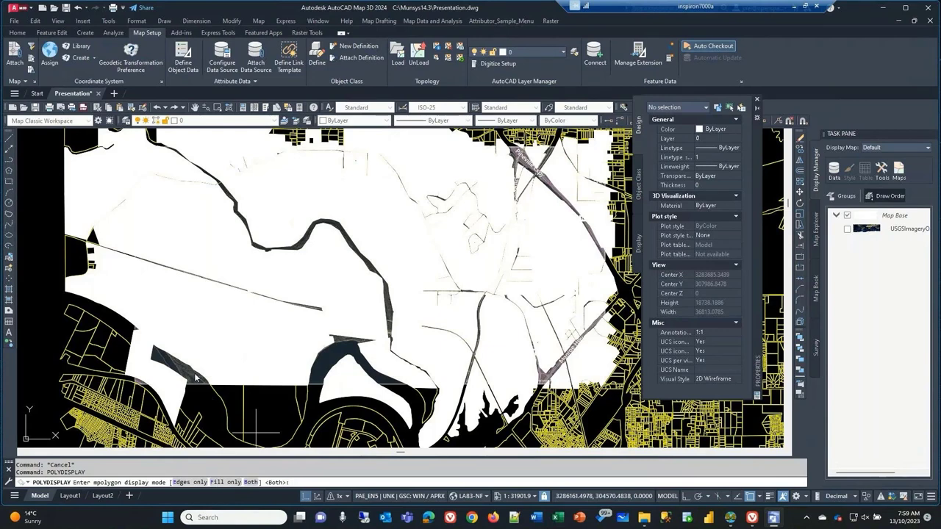
key("Down")
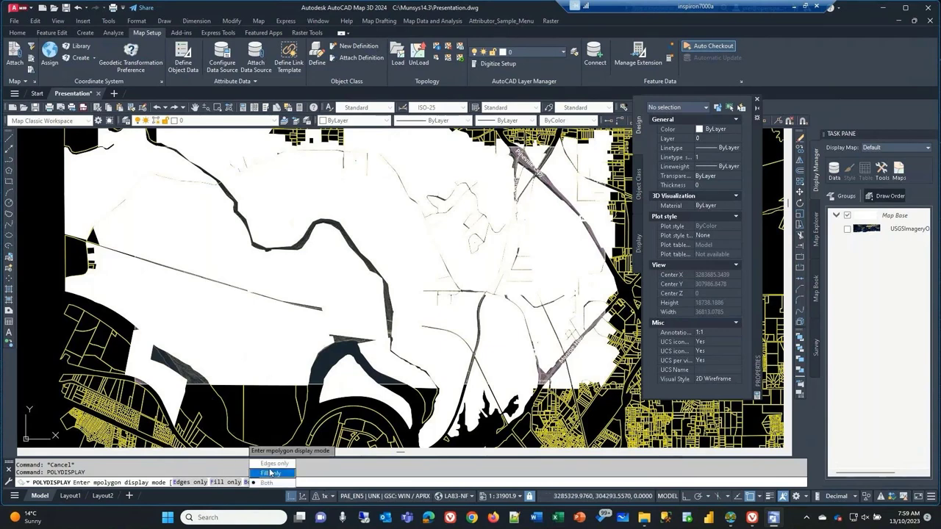
left_click(273, 464)
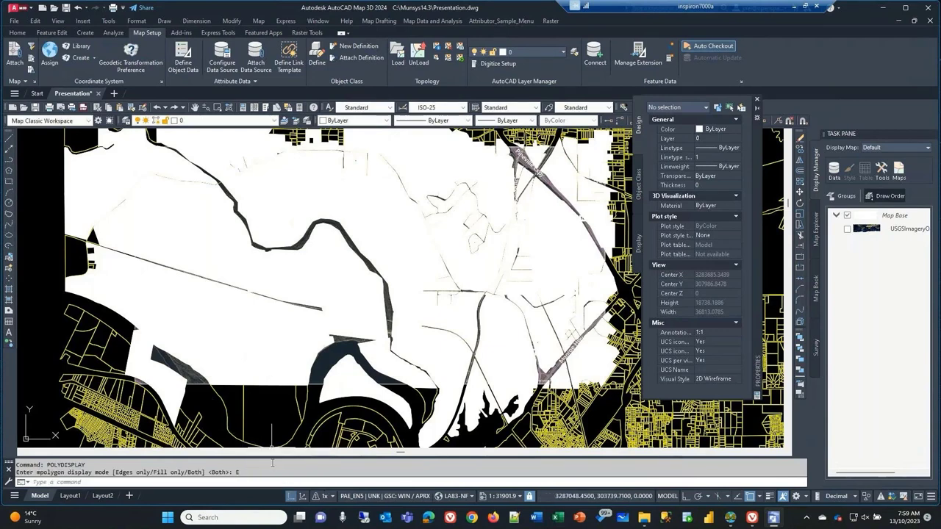
type("re")
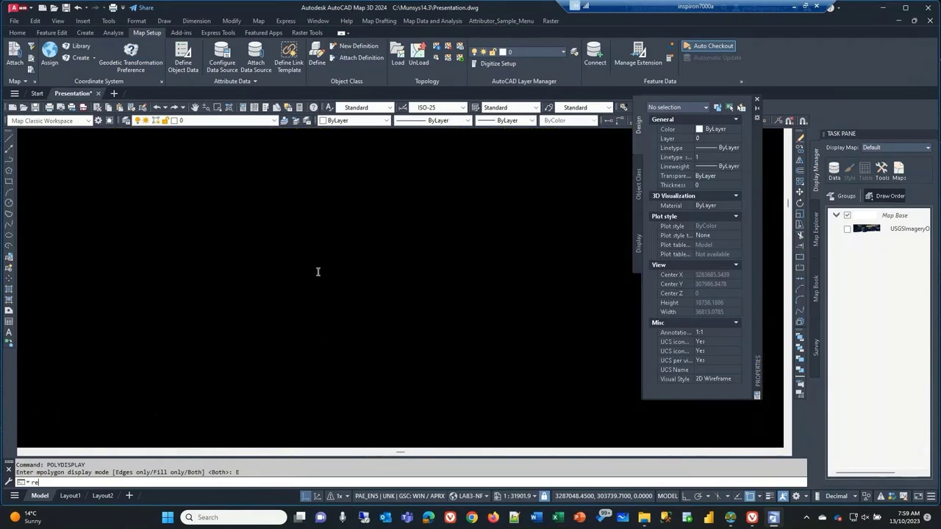
key("Return")
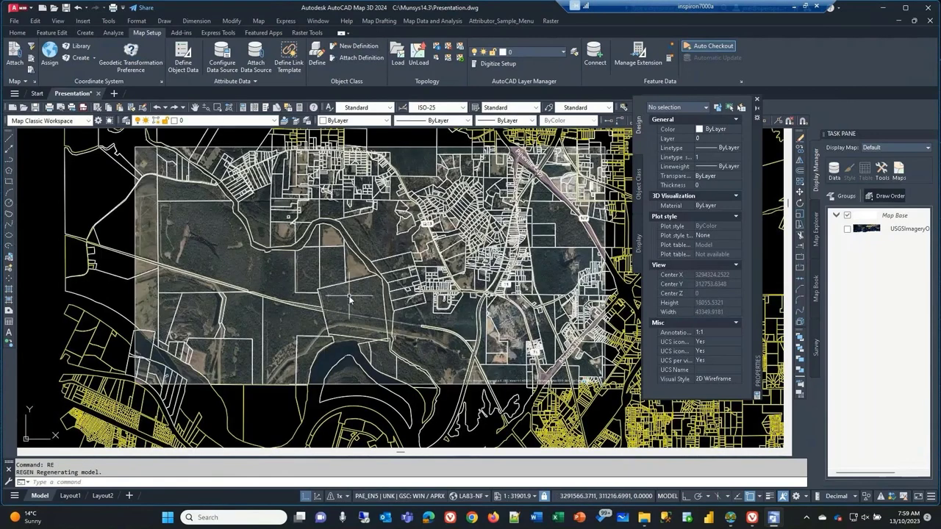
- Close the Properties palette to clear the view of the imported parcels over the captured map image
scroll(350, 254, "up", 2)
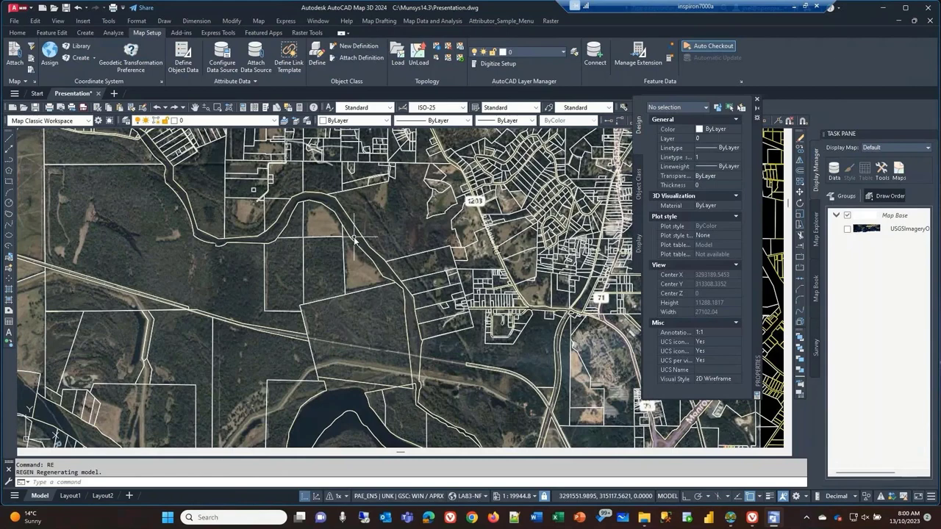
left_click(757, 101)
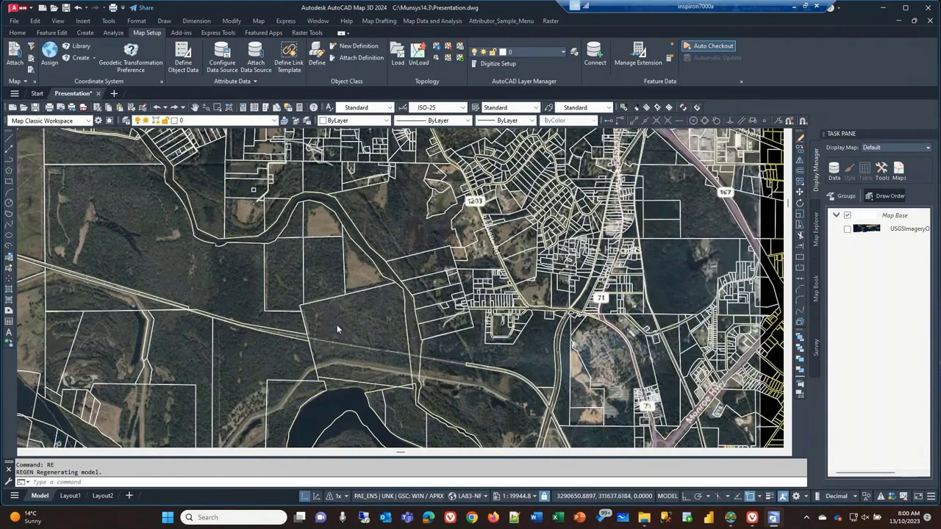
scroll(336, 327, "down", 2)
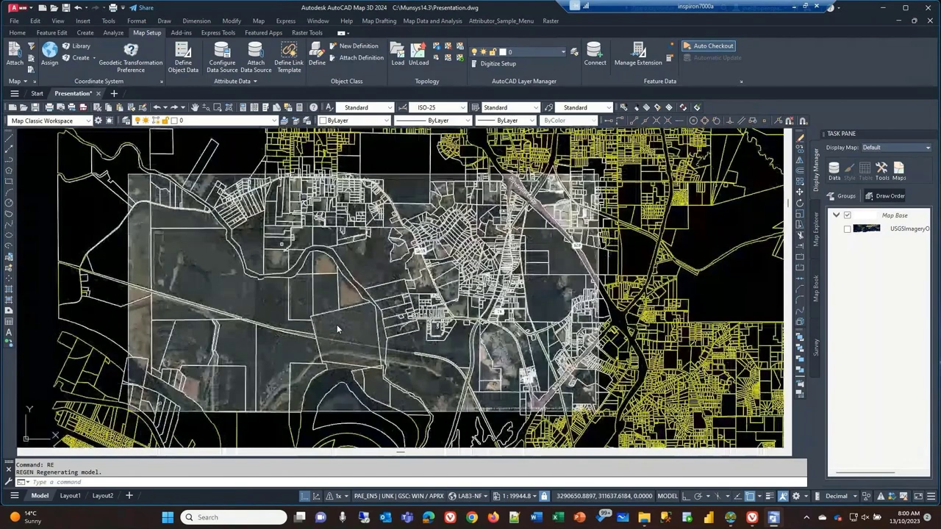